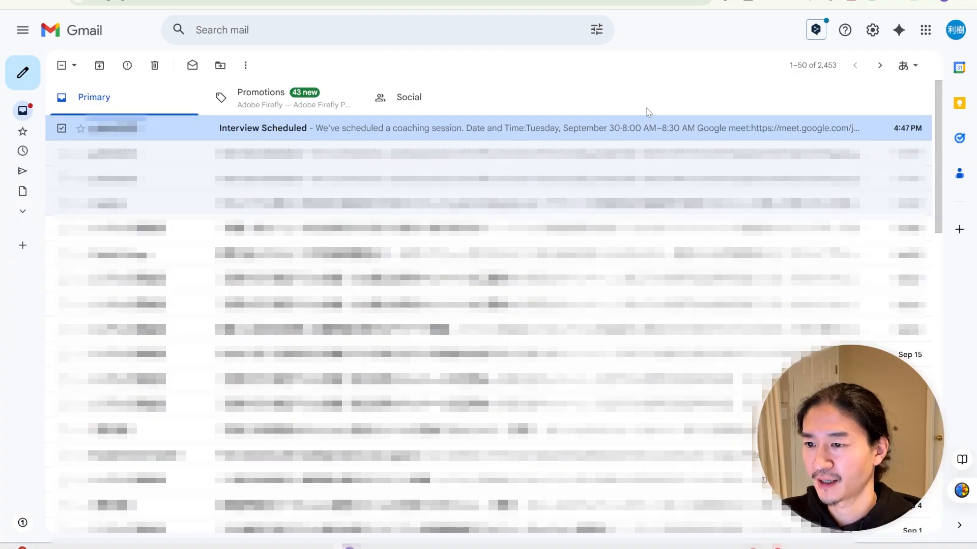
Step: Open the 'Interview Scheduled' email about the booked coaching session in the Gmail inbox
left_click(404, 126)
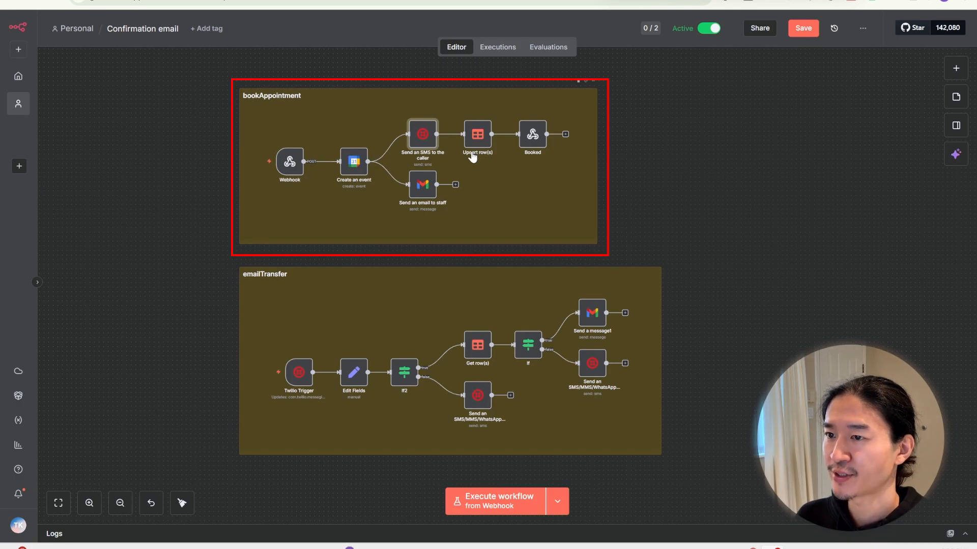
left_click(360, 177)
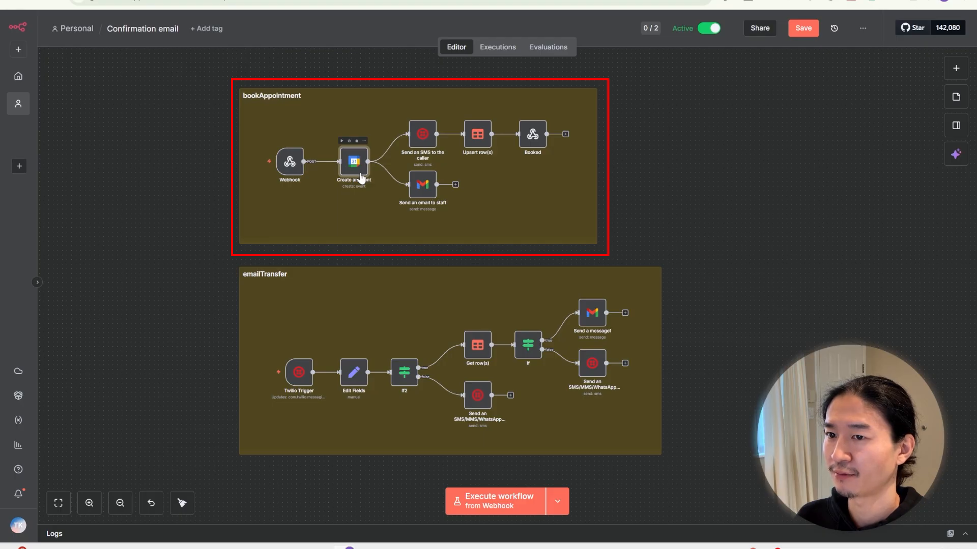
left_click(420, 148)
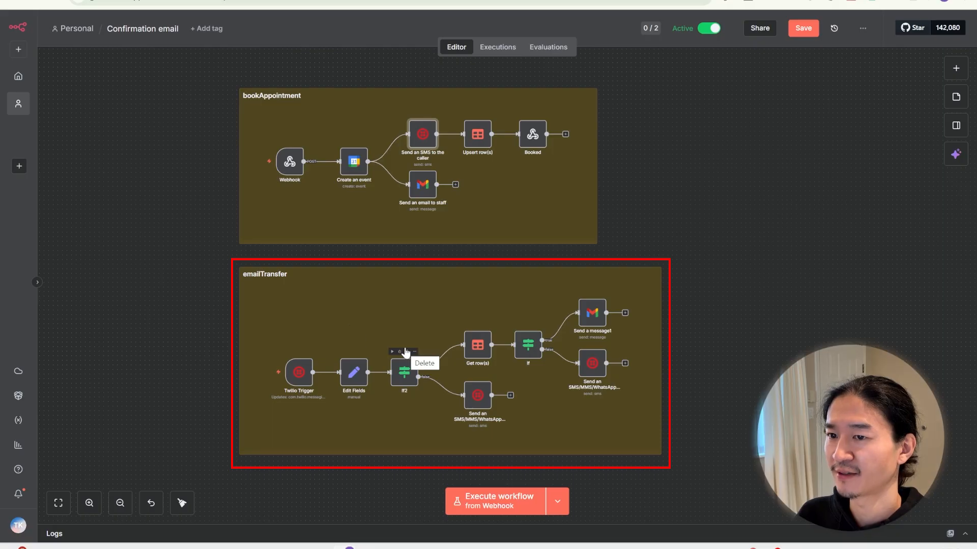
left_click(477, 345)
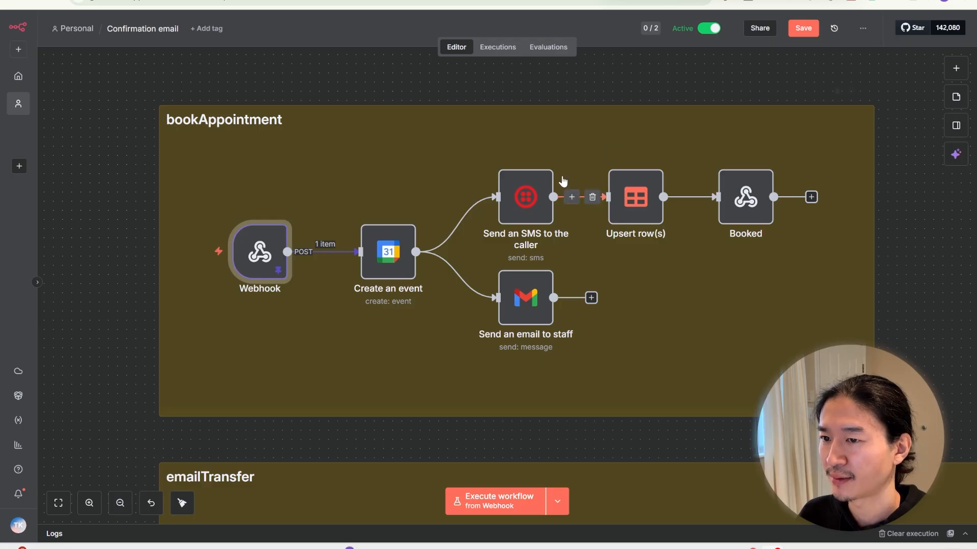
scroll(696, 194, "down", 1)
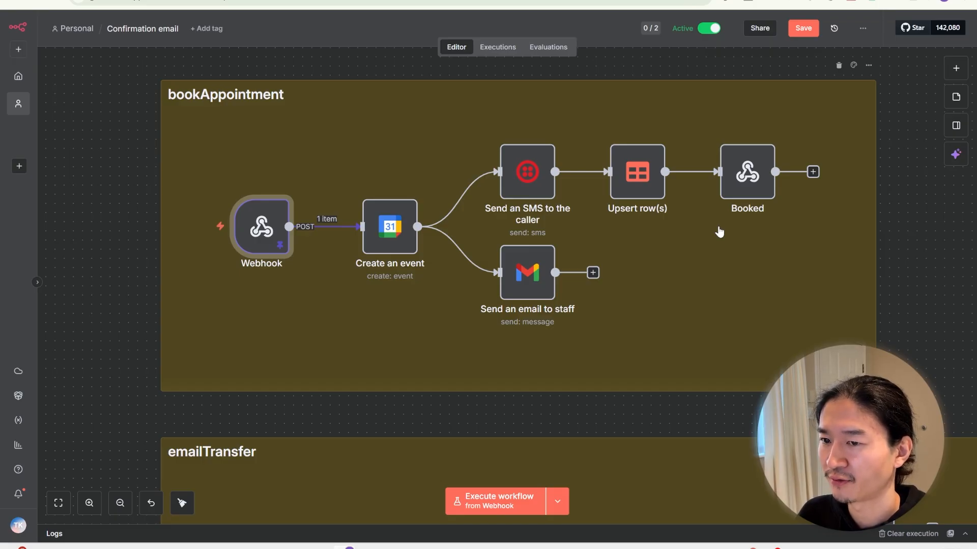
left_click(356, 87)
mouse_move(303, 225)
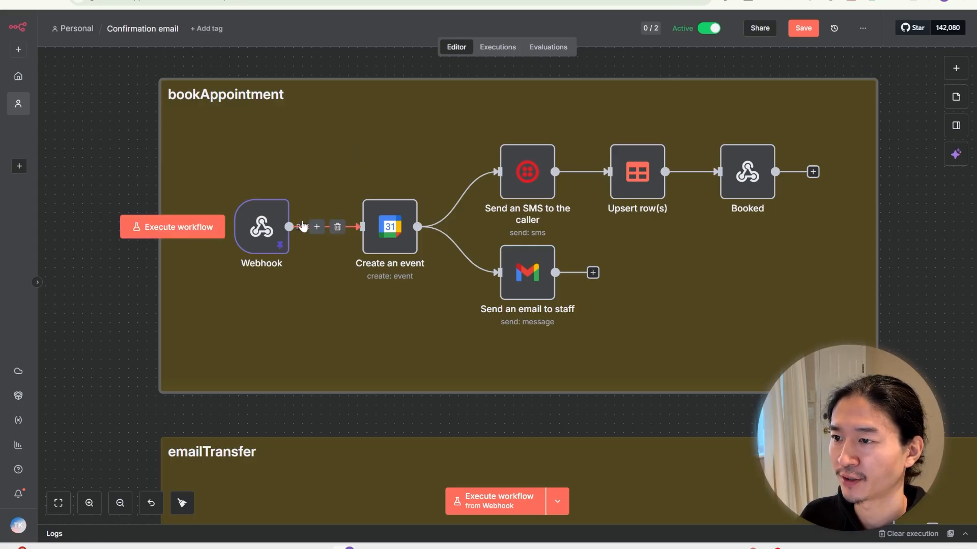
double_click(276, 229)
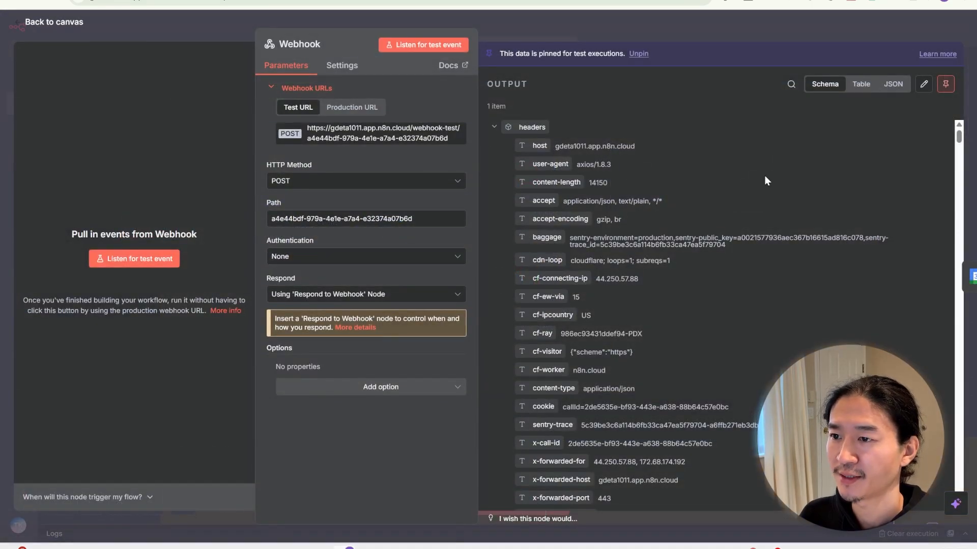
Step: Review the Webhook's name, phoneNumber and requestedTime output, then select the Create an event node
scroll(752, 203, "down", 5)
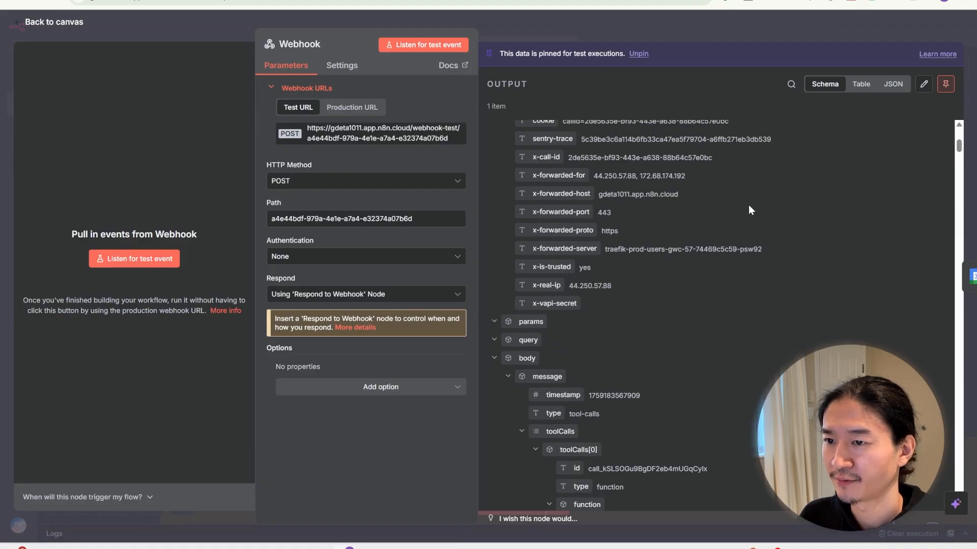
scroll(749, 205, "down", 2)
scroll(612, 388, "down", 1)
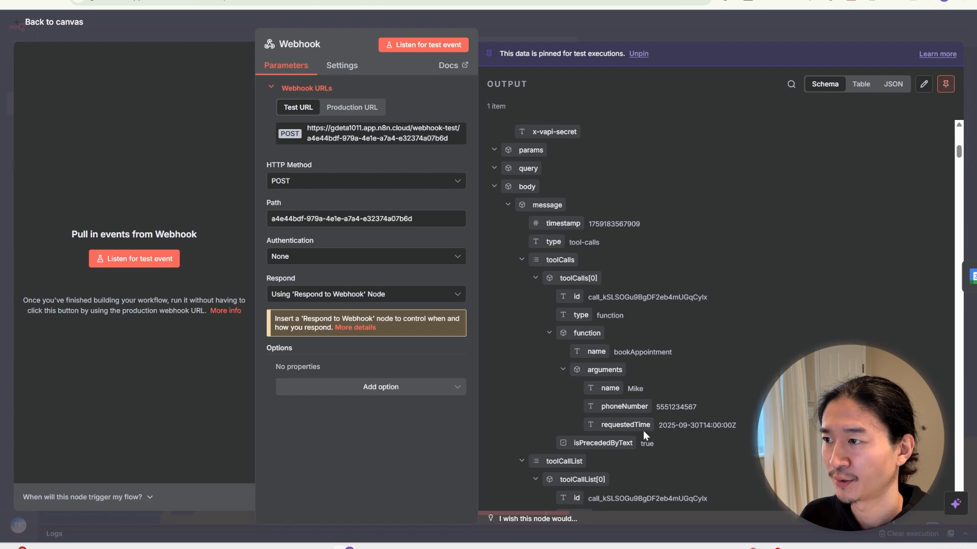
key("Escape")
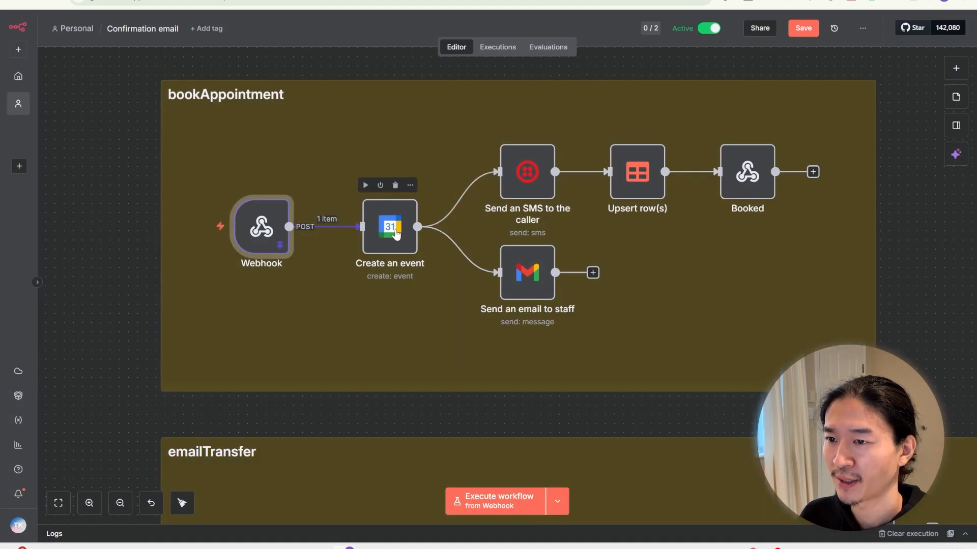
left_click(397, 235)
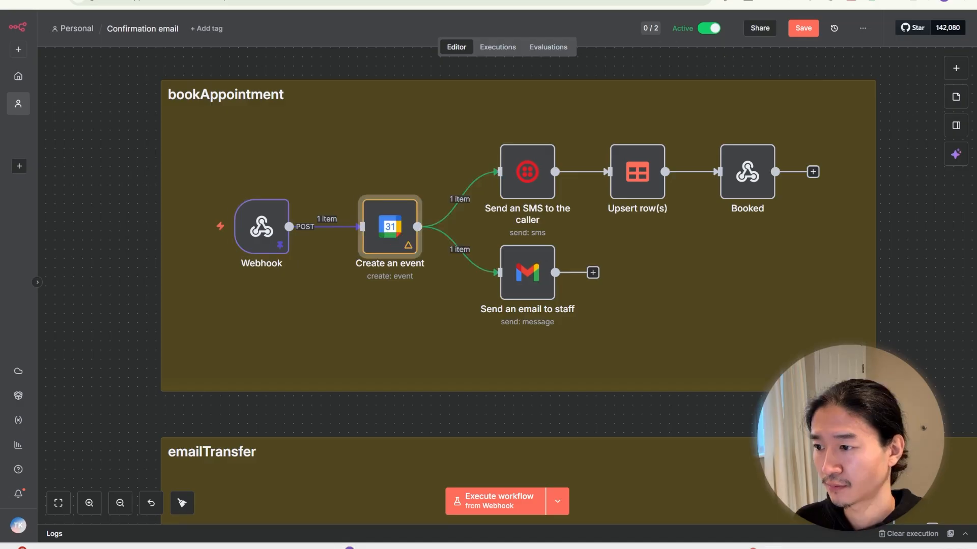
Step: Inspect the Start time's .toDateTime() conversion in Create an event, then expand the End time expression
double_click(392, 227)
scroll(236, 287, "down", 15)
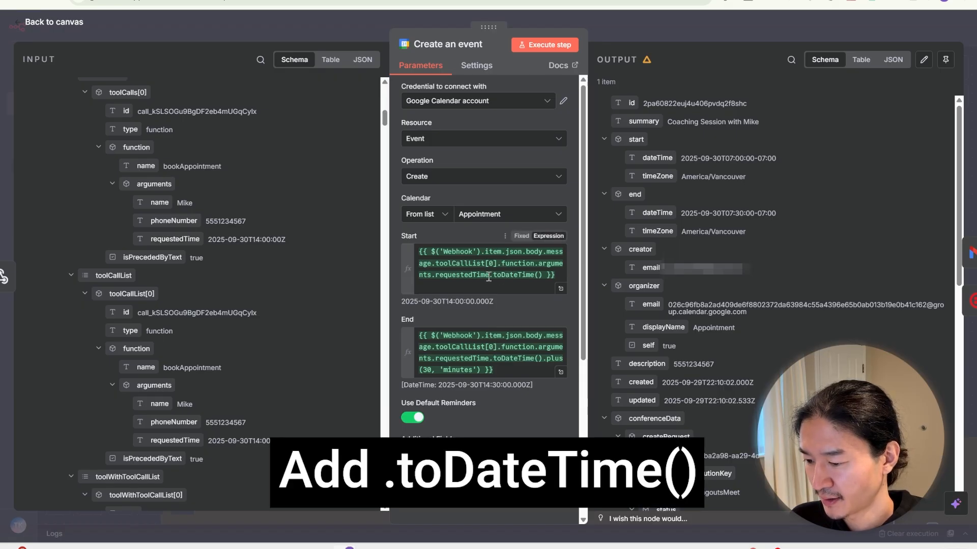
left_click_drag(488, 277, 584, 270)
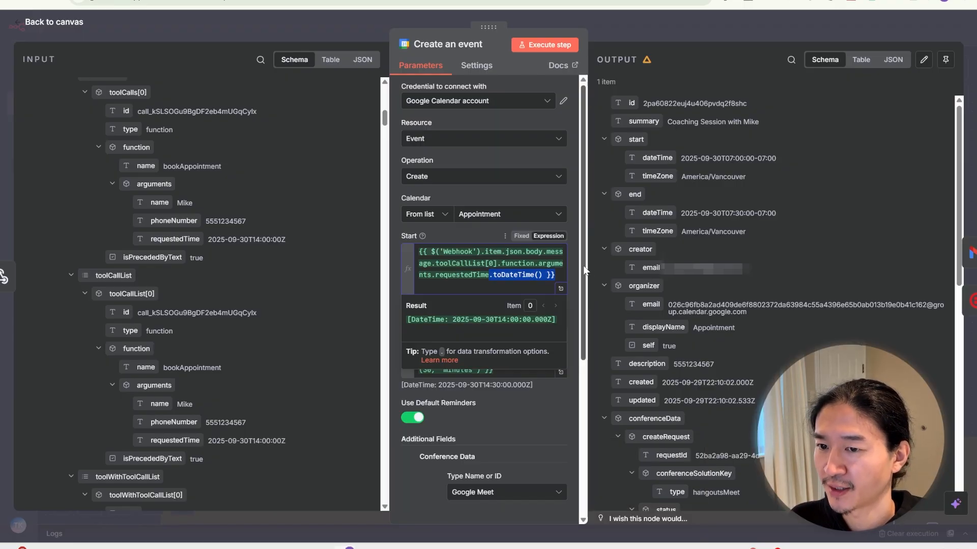
left_click(576, 270)
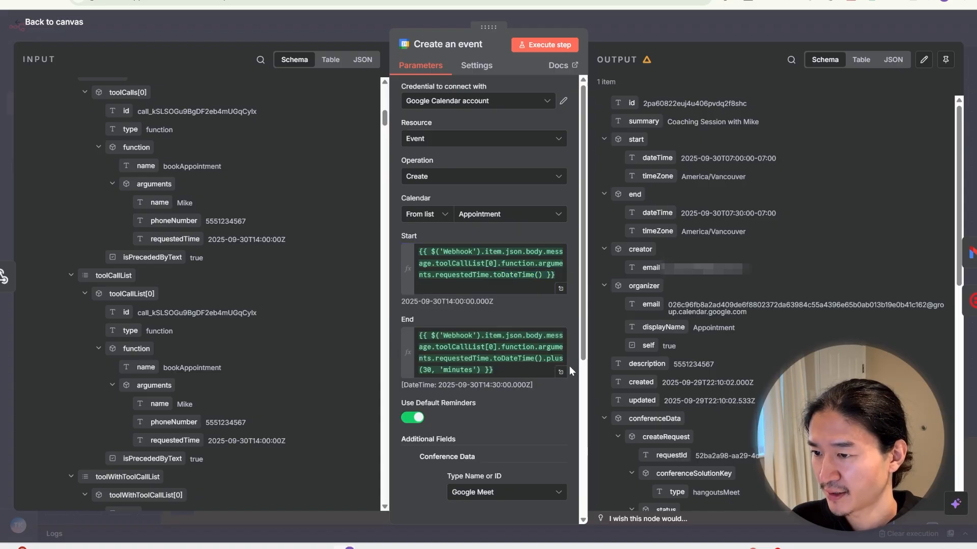
left_click(561, 372)
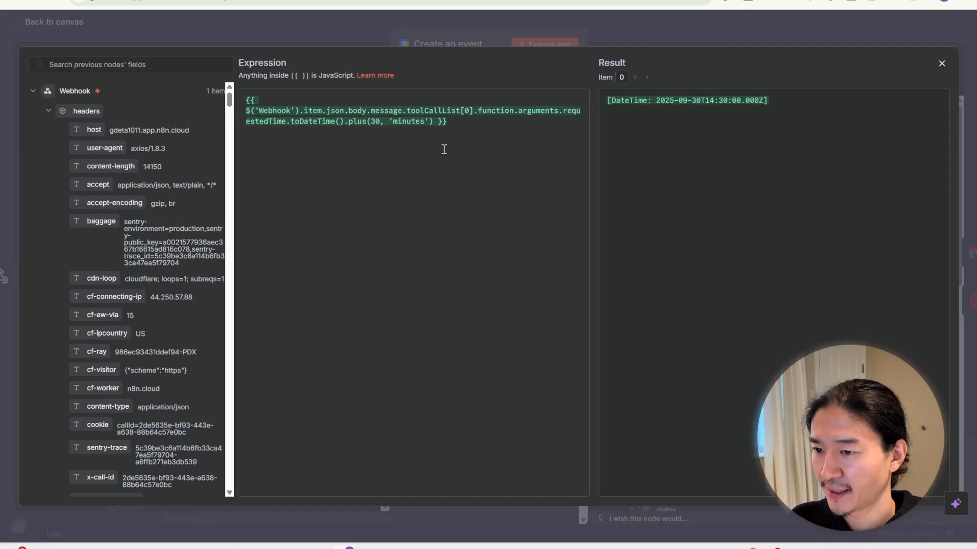
left_click_drag(345, 121, 535, 122)
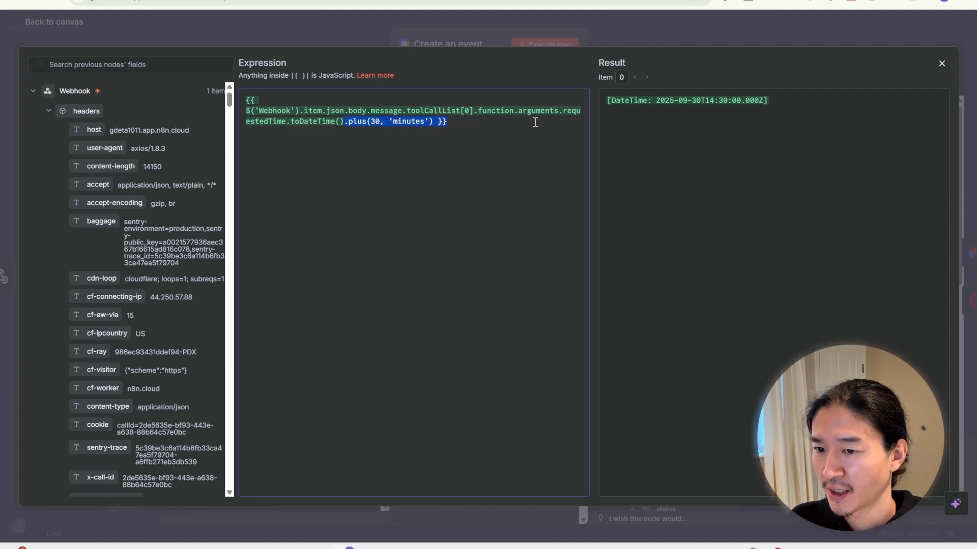
left_click(519, 123)
key("Left")
key("Left")
key("Left")
key("Left")
key("Left")
key("Left")
key("Left")
key("Left")
key("Left")
key("Left")
key("Left")
key("Left")
key("Left")
key("Left")
key("Left")
key("Left")
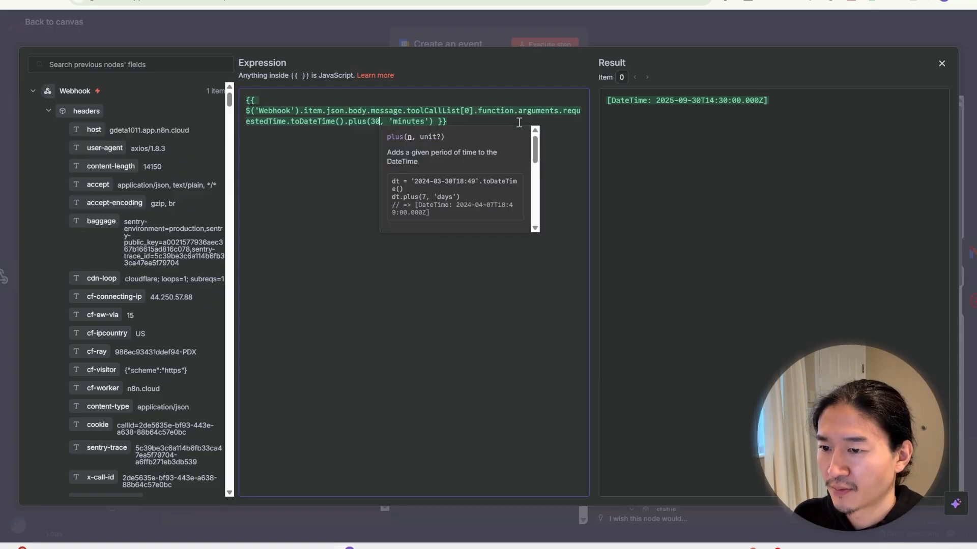
key("Delete")
key("BackSpace")
type("1")
key("Right")
key("Right")
key("Right")
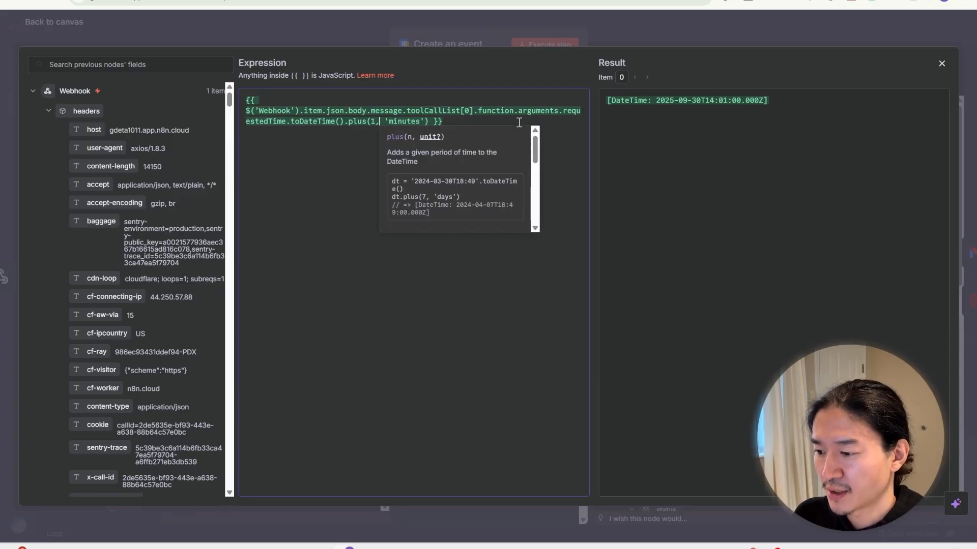
key("shift+Right")
key("shift+Right")
key("shift+Right")
key("shift+Right")
key("shift+Right")
key("shift+Right")
key("shift+Right")
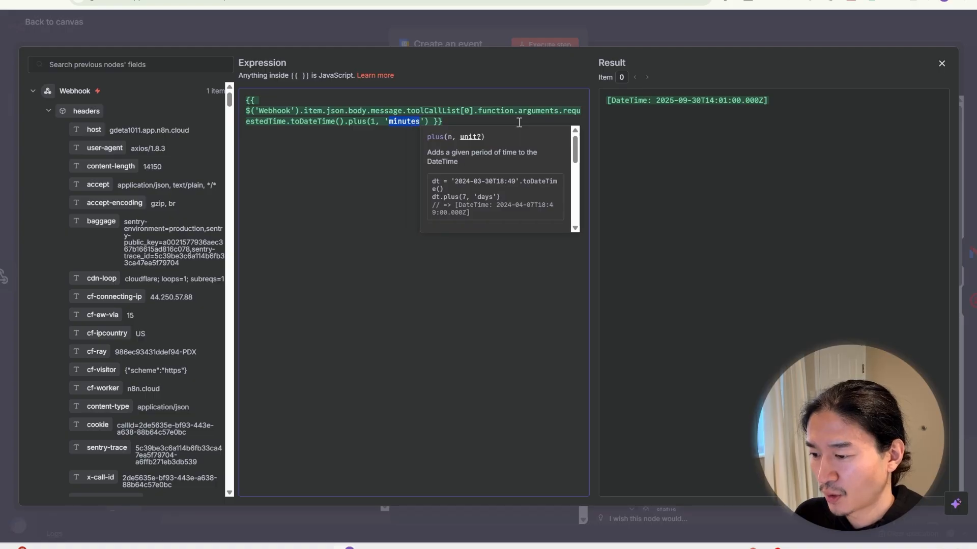
type("hour")
key("ctrl+z")
key("ctrl+z")
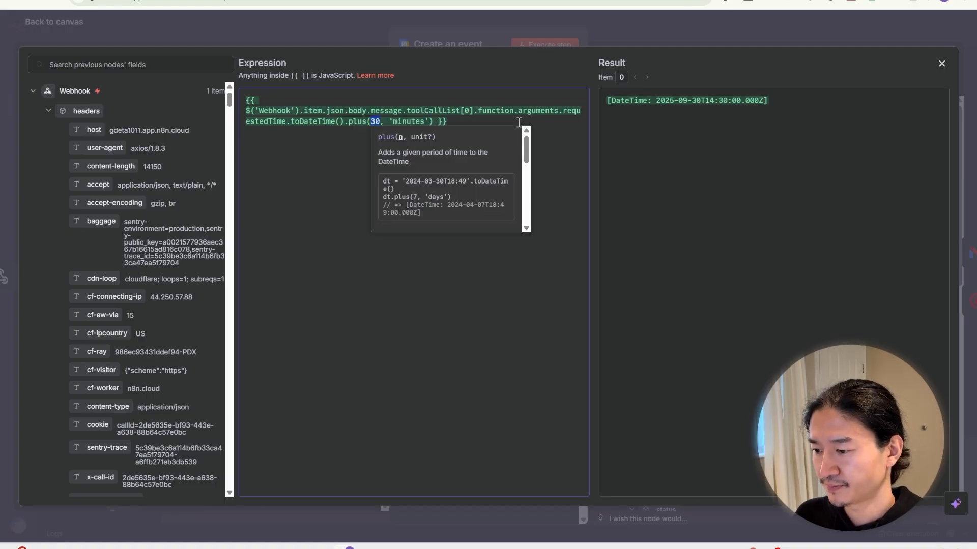
left_click(498, 39)
Step: Adjust the 'Coaching Session with' Summary text and map phoneNumber into the event Description
scroll(568, 240, "down", 5)
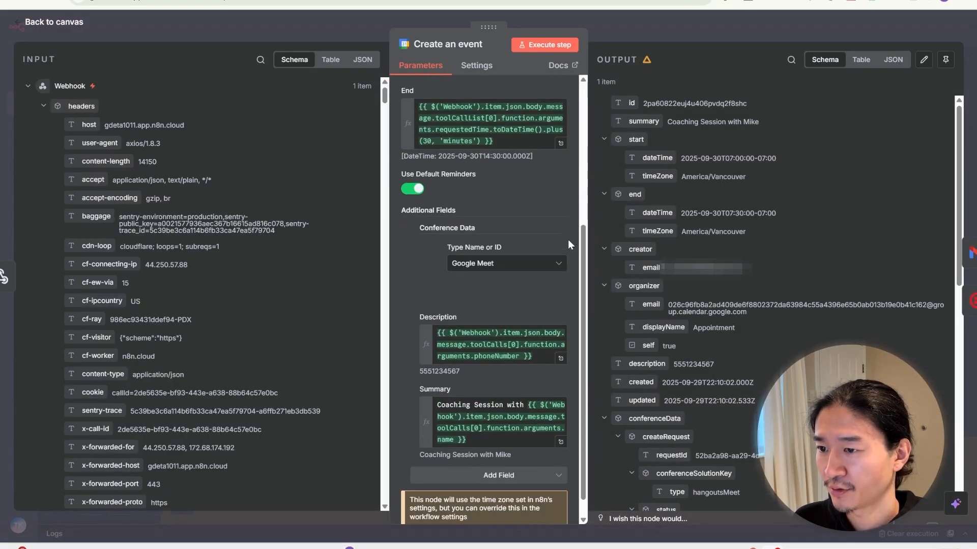
scroll(568, 239, "down", 1)
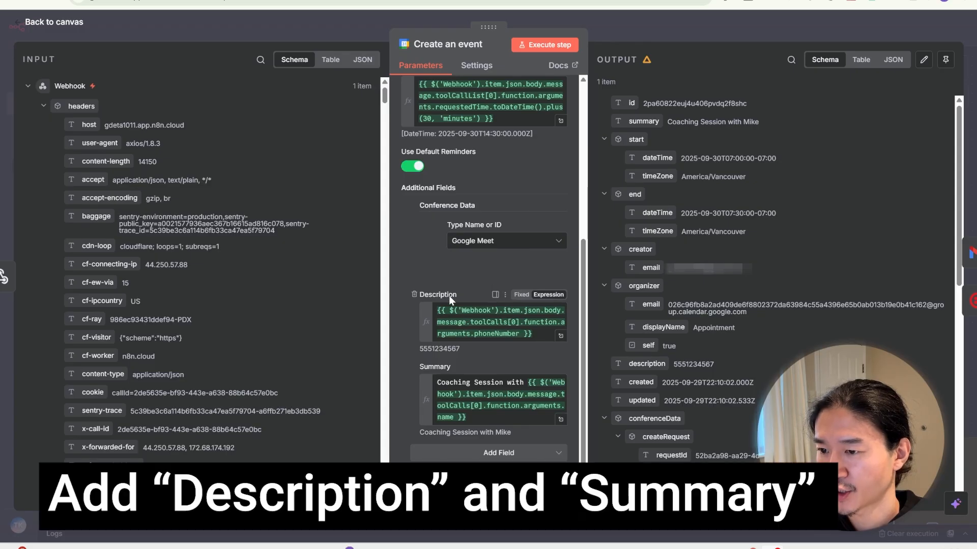
triple_click(491, 384)
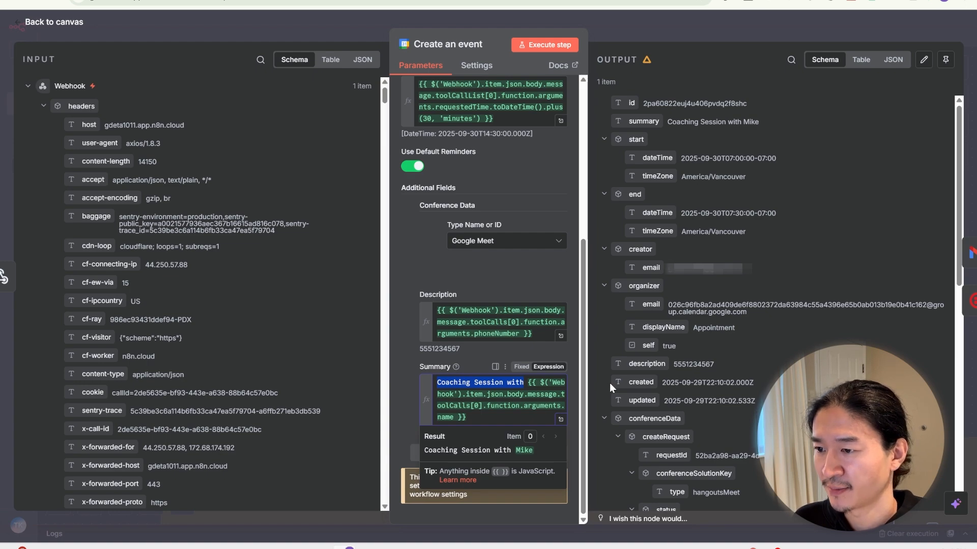
left_click_drag(509, 417, 528, 383)
scroll(163, 254, "down", 10)
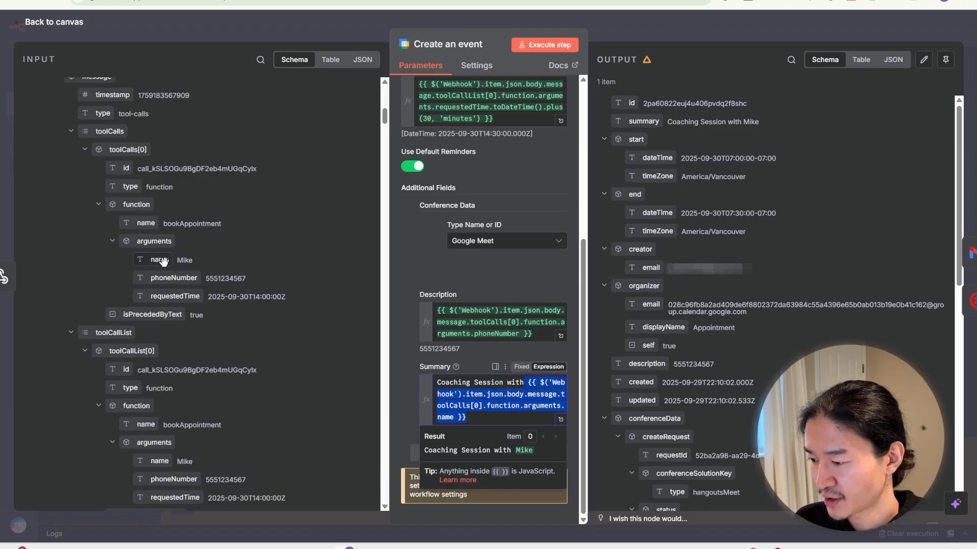
left_click(407, 326)
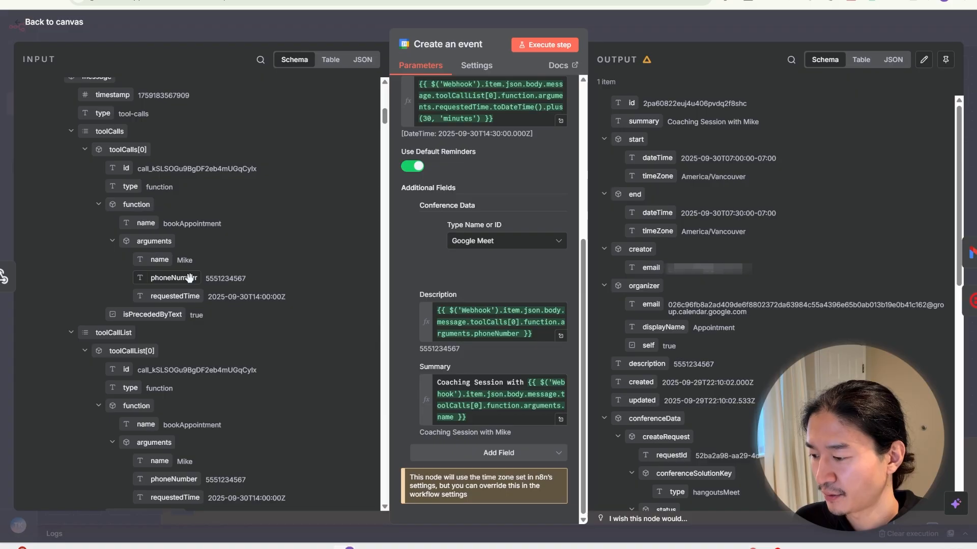
left_click_drag(189, 277, 529, 319)
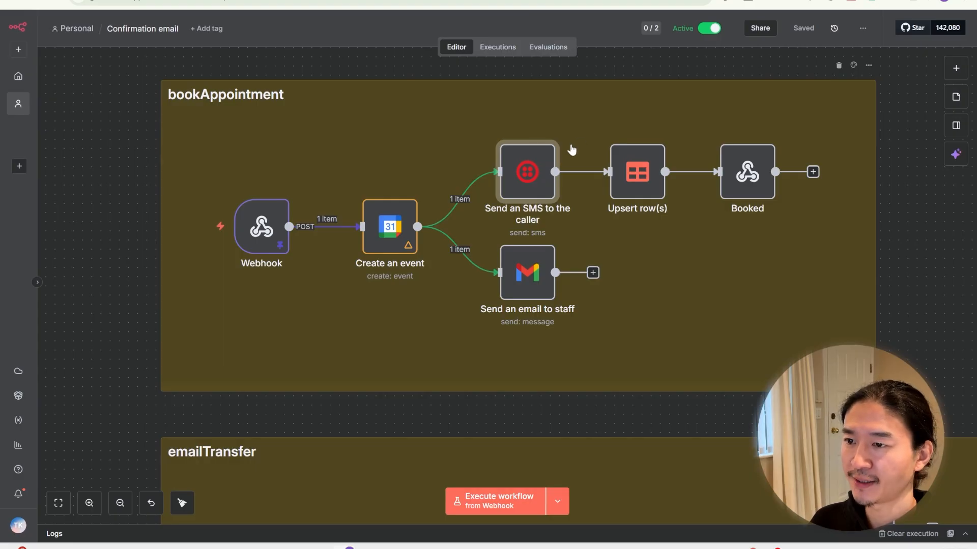
Step: Give the Send an SMS node the Twilio account credential and expand its Message expression
mouse_move(541, 168)
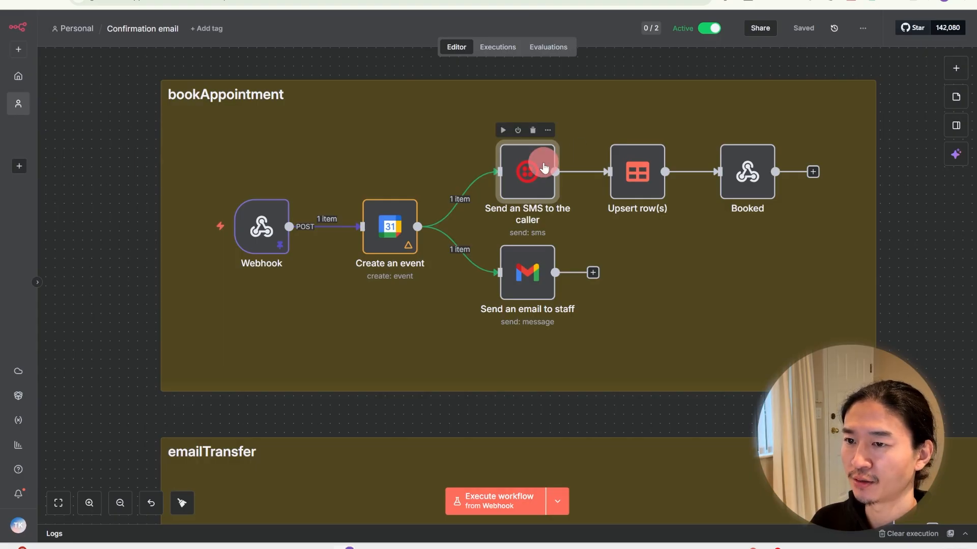
double_click(543, 170)
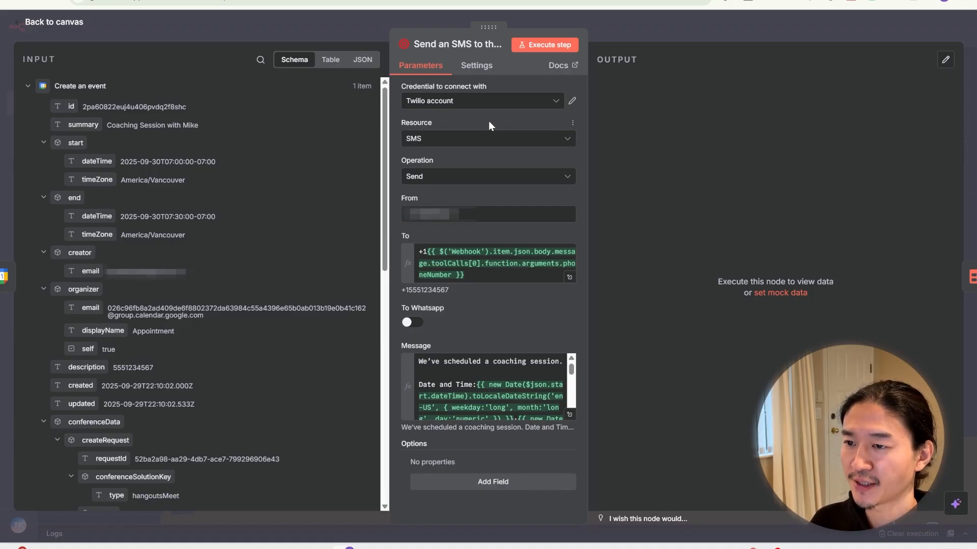
left_click(502, 102)
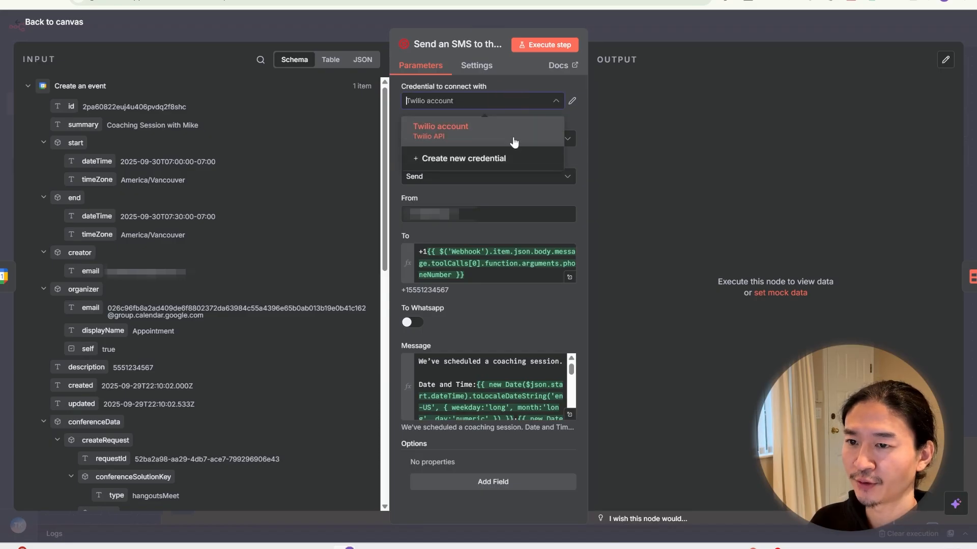
left_click(493, 133)
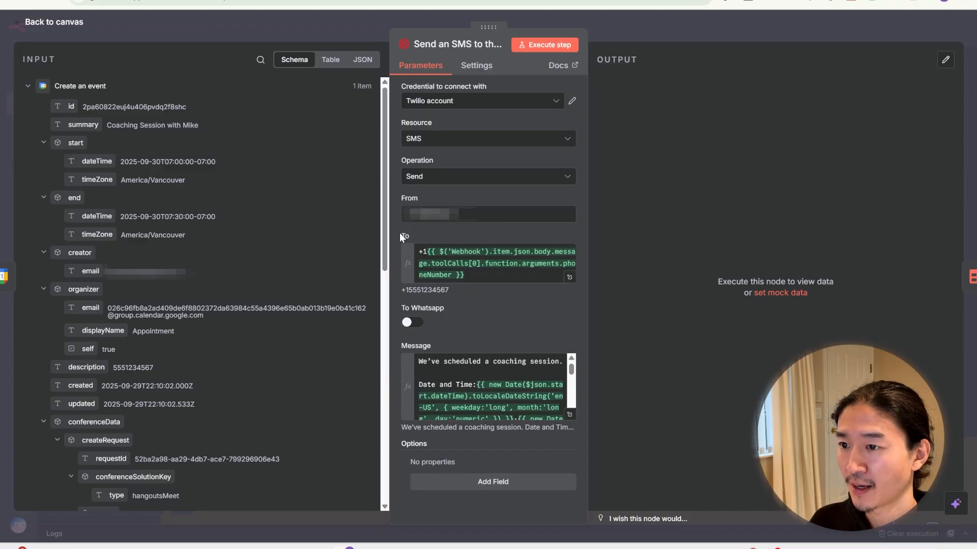
scroll(264, 269, "down", 10)
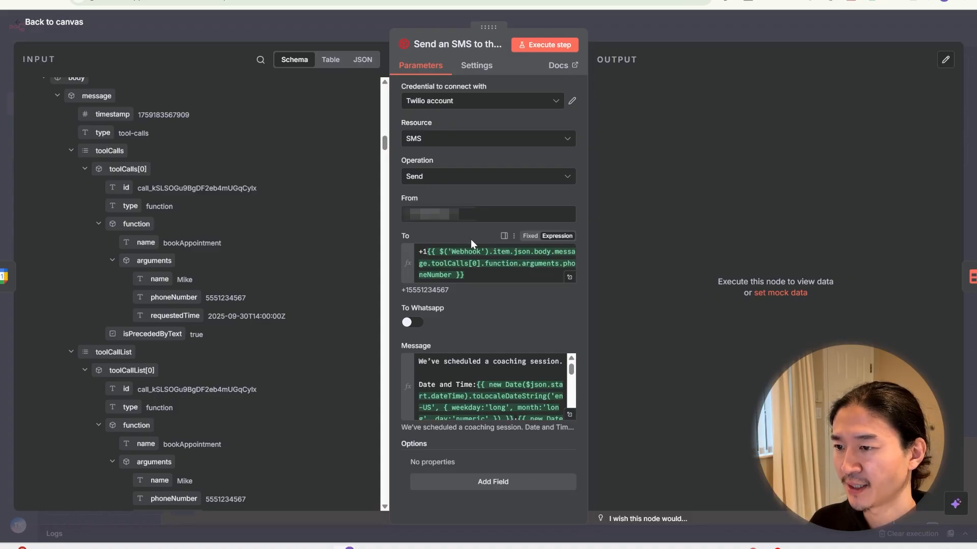
left_click(569, 415)
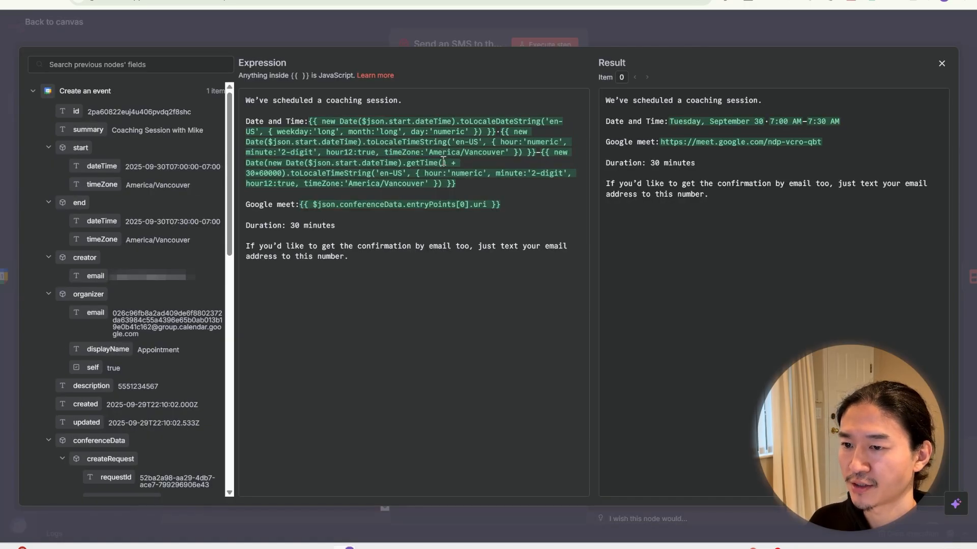
Step: Highlight the SMS template's Date and Time, Google Meet link and 'Duration: 30 minutes' lines
left_click_drag(246, 121, 308, 121)
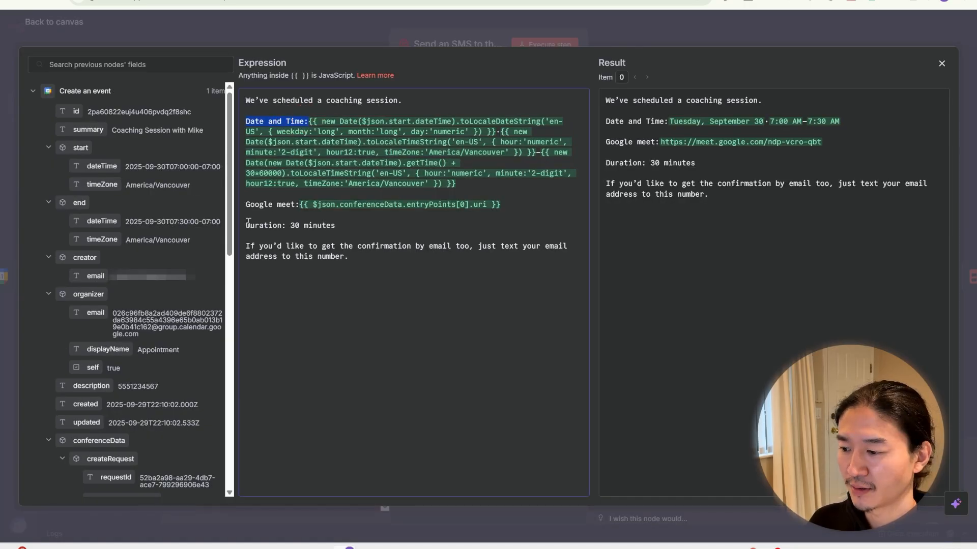
left_click_drag(245, 204, 501, 205)
left_click_drag(344, 227, 237, 224)
left_click(375, 232)
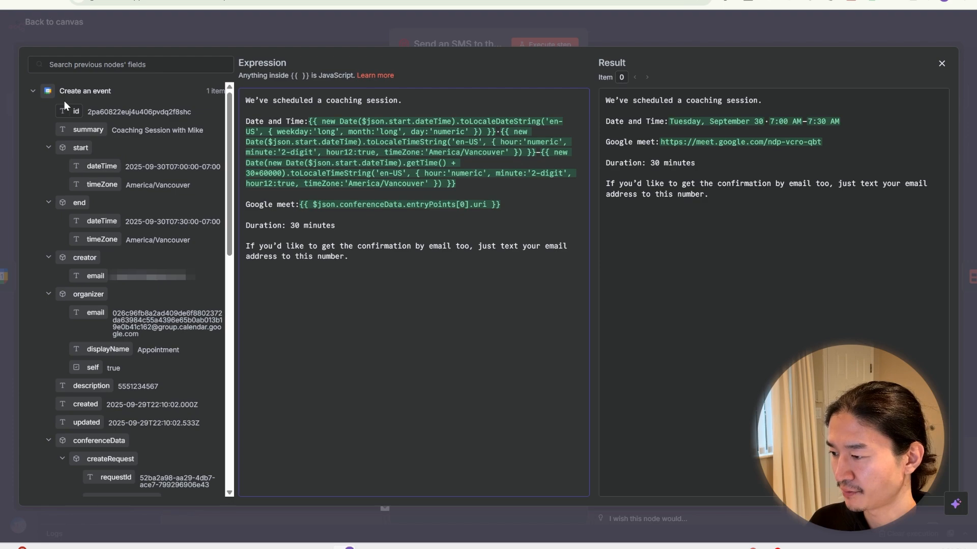
Step: Highlight the Date and Time expression and the email-confirmation paragraph, then close the editor
scroll(165, 289, "down", 6)
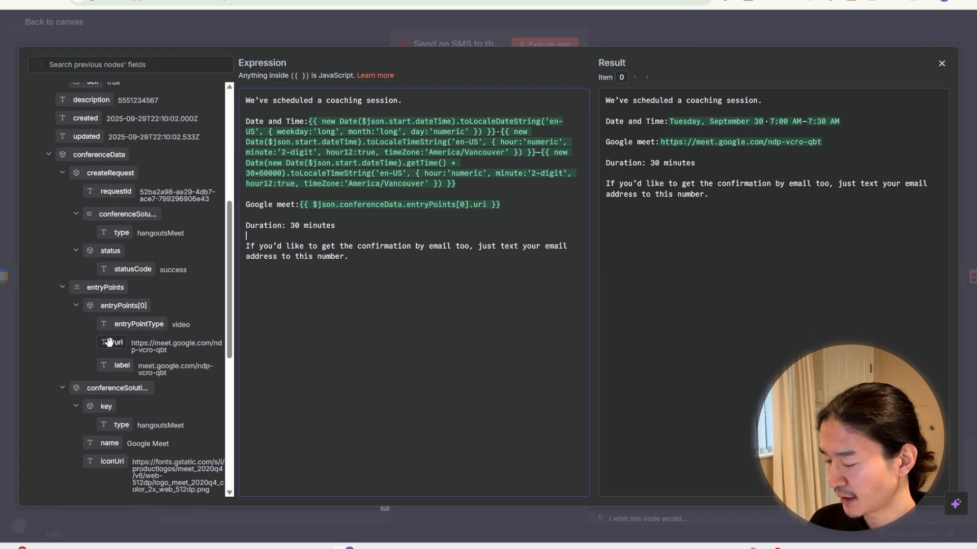
left_click_drag(308, 121, 483, 187)
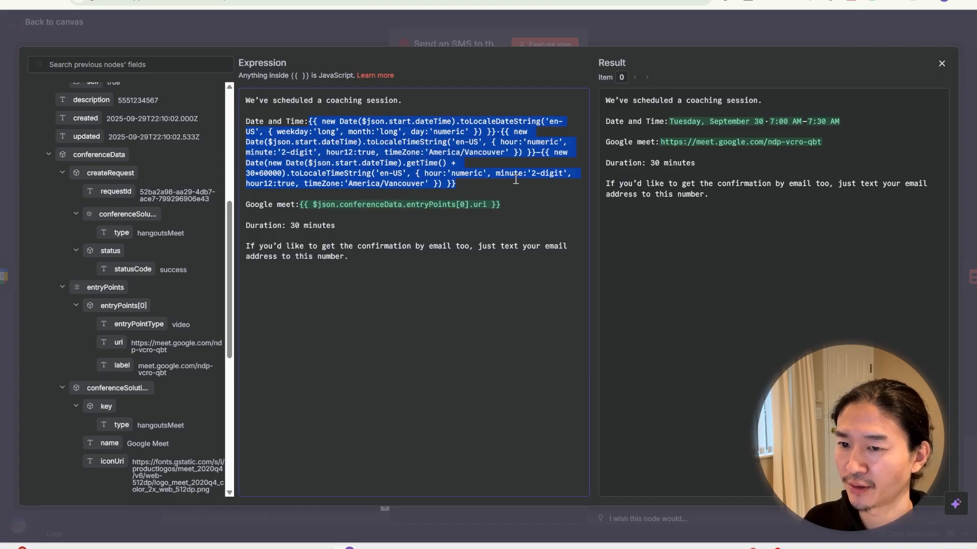
left_click(436, 247)
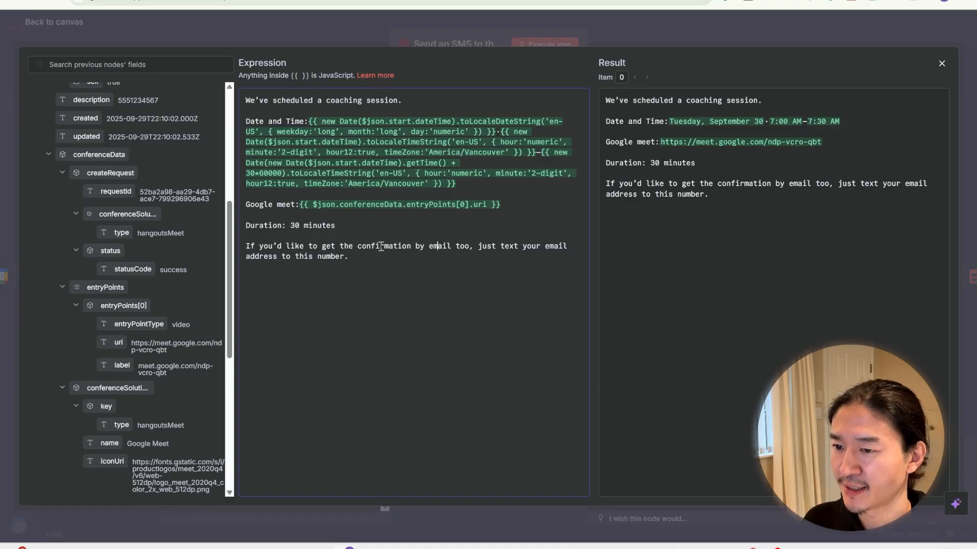
triple_click(248, 240)
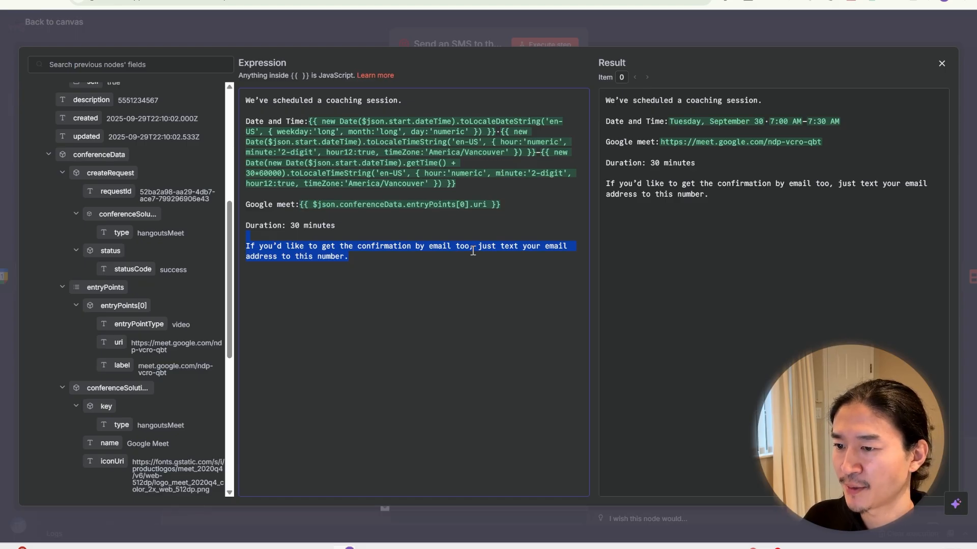
left_click(506, 35)
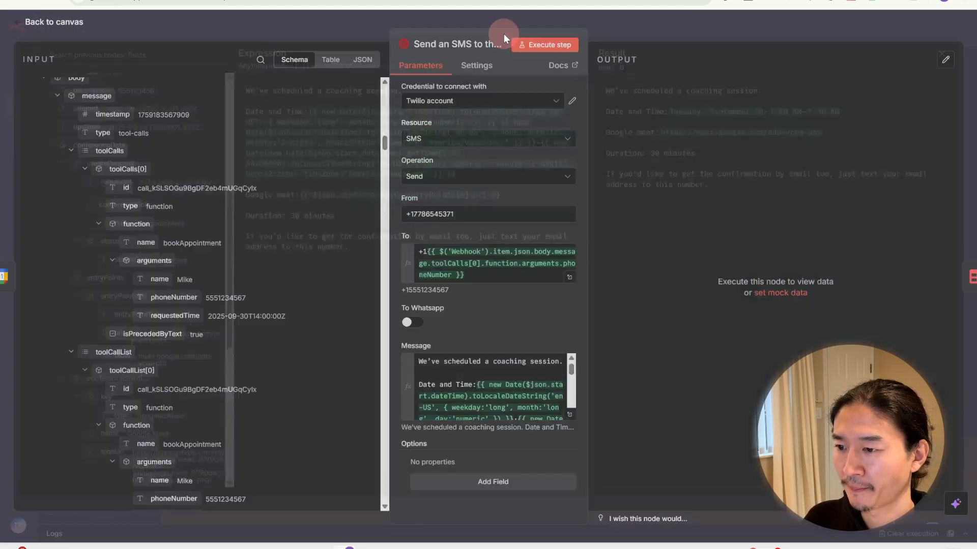
Step: Return to the canvas and search the add-node panel for 'data'
left_click(554, 23)
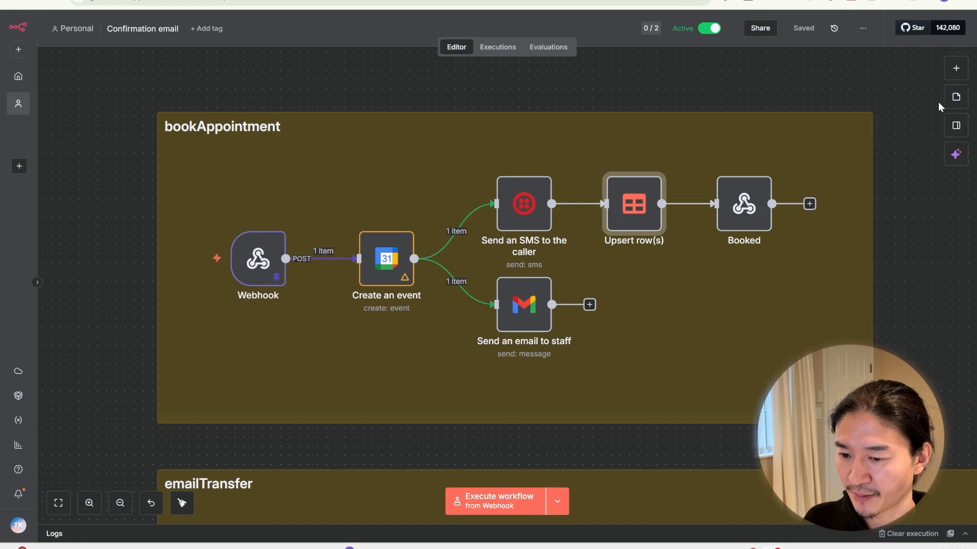
key("Tab")
type("data")
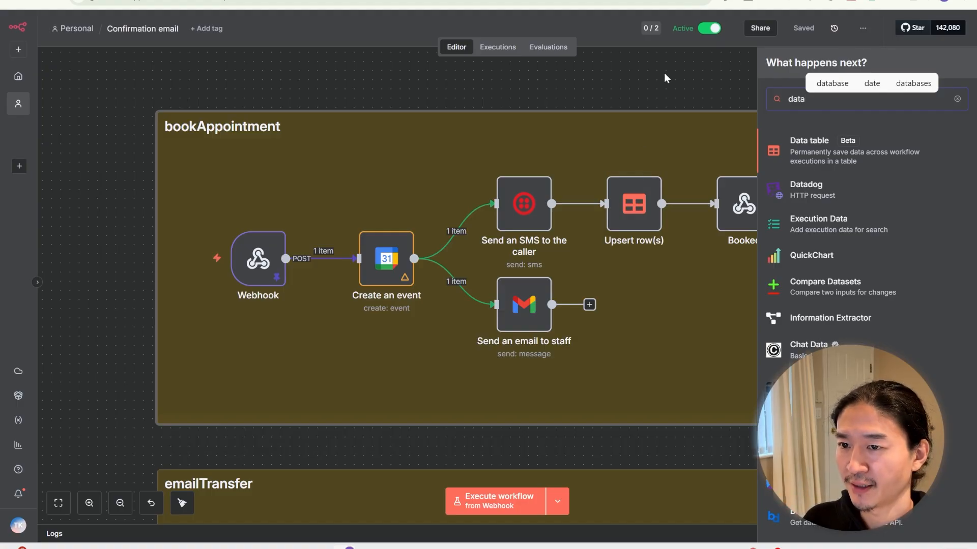
Step: Open the SMS table from the Data tables list on the Personal overview page
left_click(663, 88)
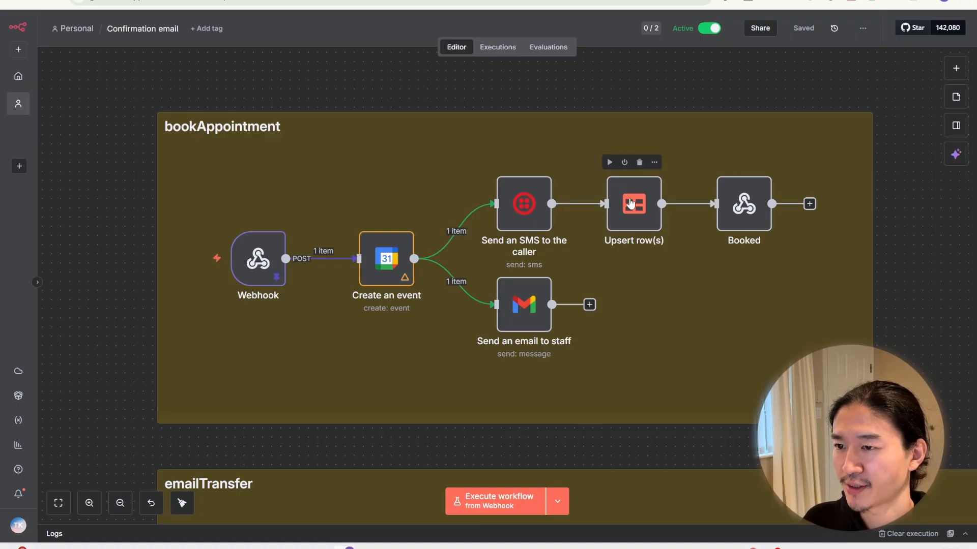
key("alt+Left")
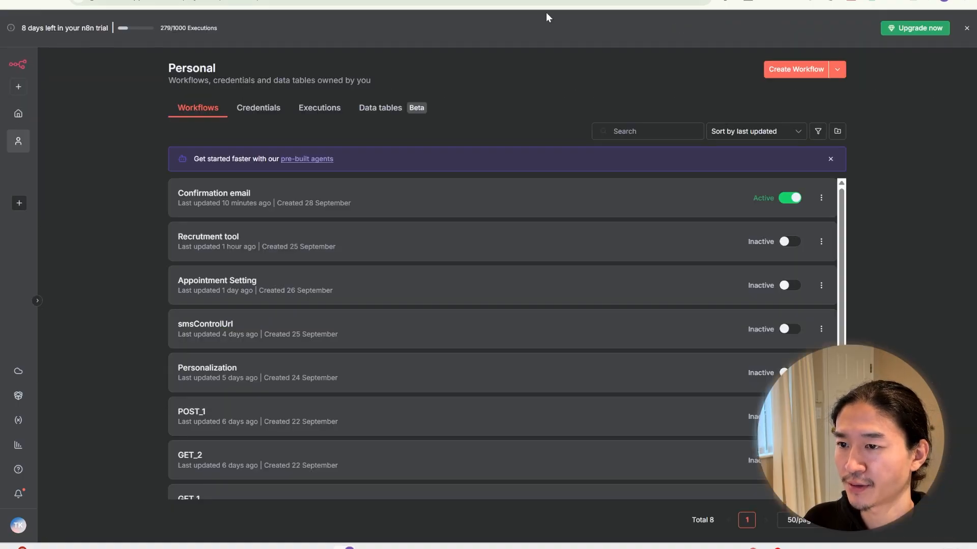
left_click(395, 120)
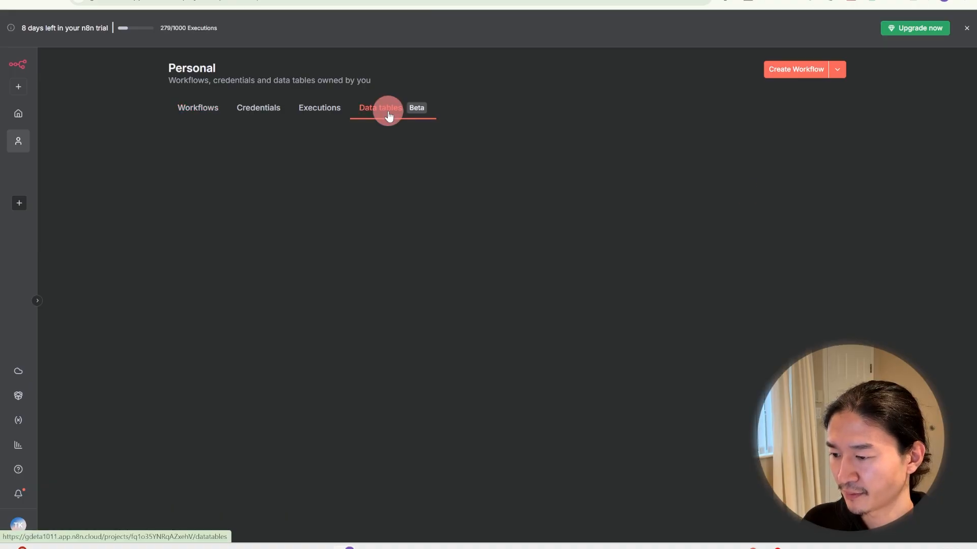
left_click(837, 73)
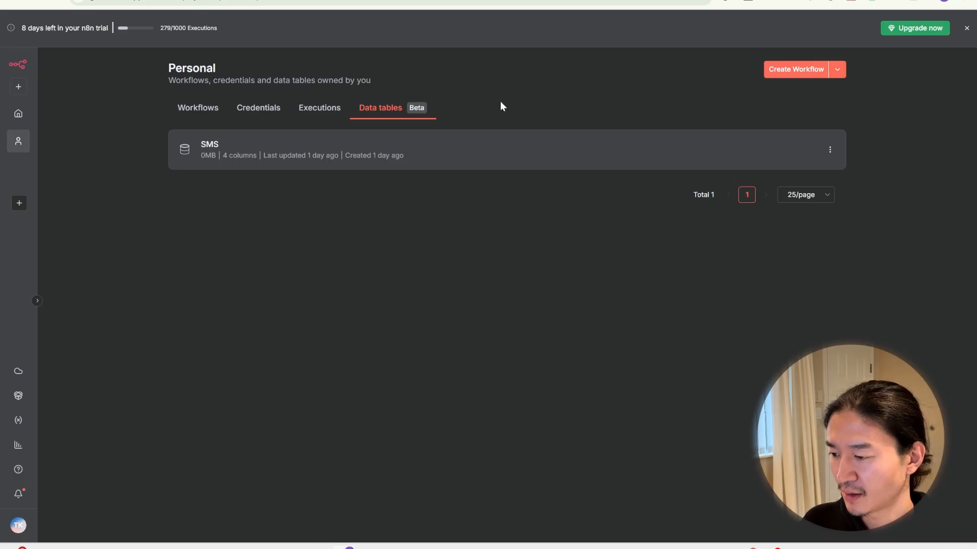
left_click(310, 152)
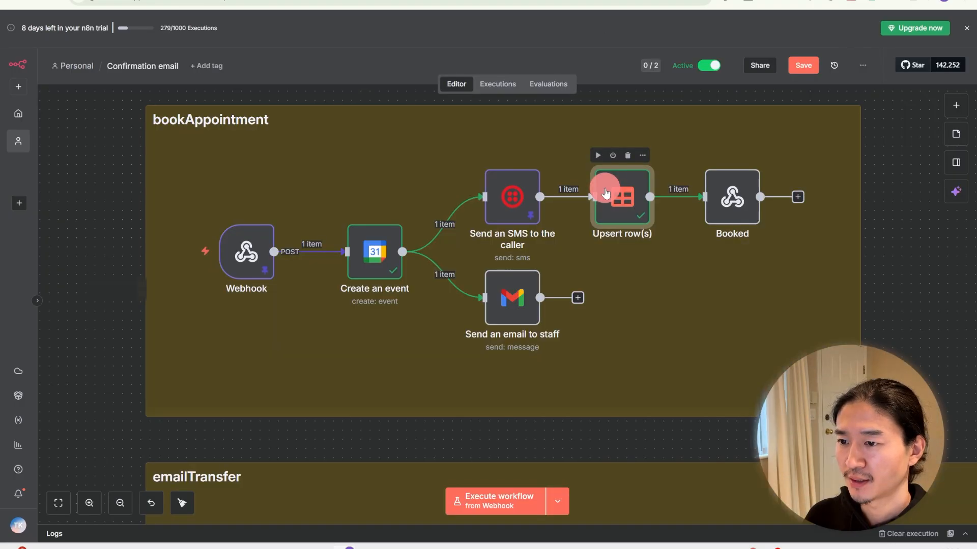
Step: Review Upsert row(s) Conditions and Values to upsert, mapping the SMS recipient number into a value
double_click(604, 188)
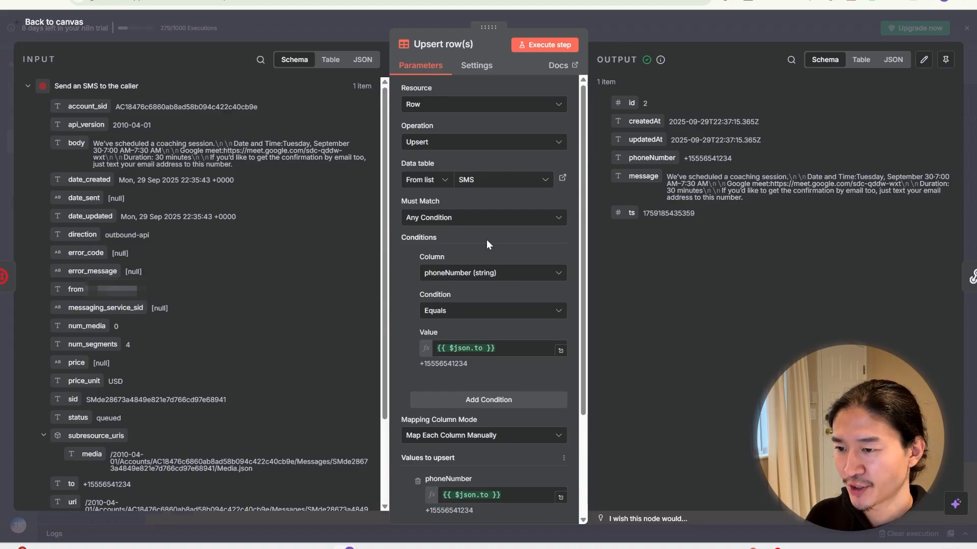
scroll(514, 234, "down", 1)
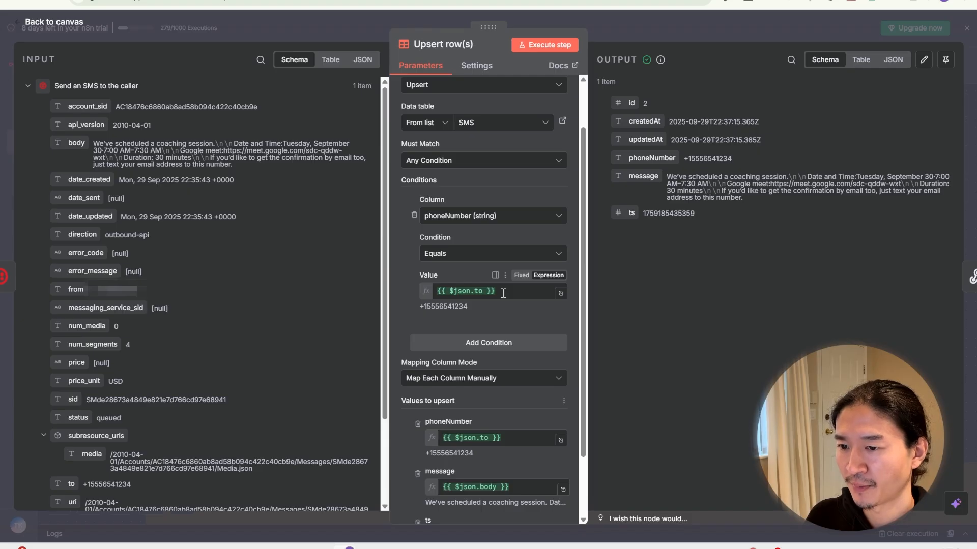
scroll(66, 376, "down", 3)
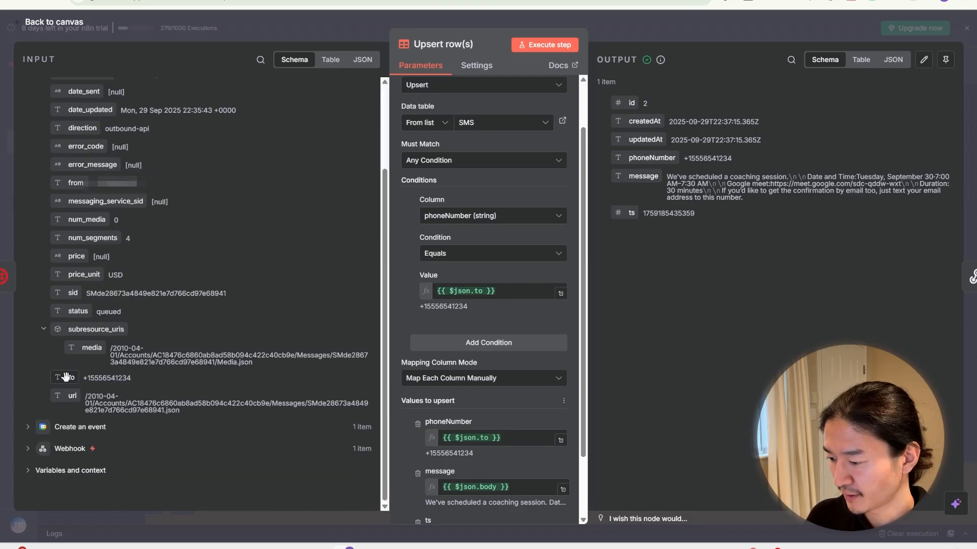
scroll(549, 330, "down", 2)
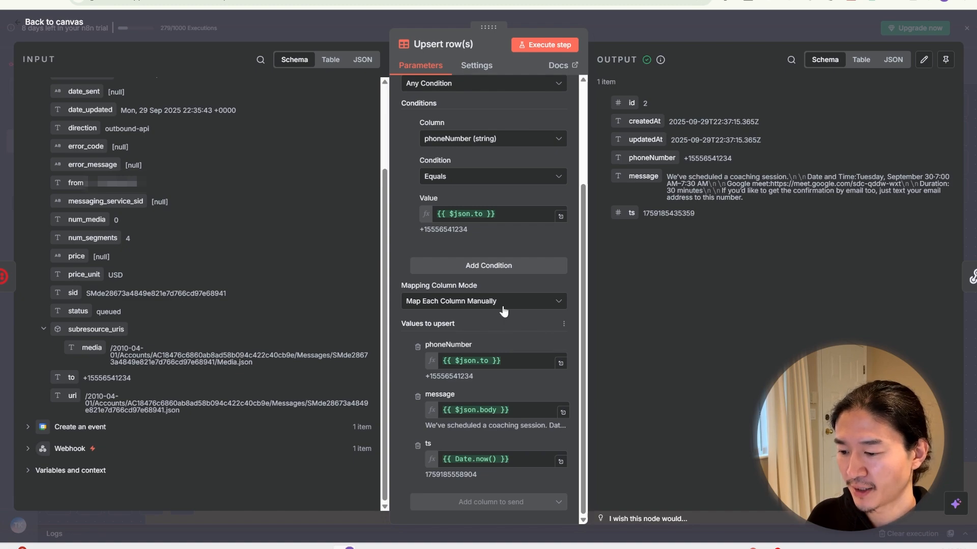
mouse_move(71, 377)
left_mouse_down()
mouse_move(468, 372)
mouse_move(69, 379)
left_mouse_up()
scroll(98, 197, "up", 3)
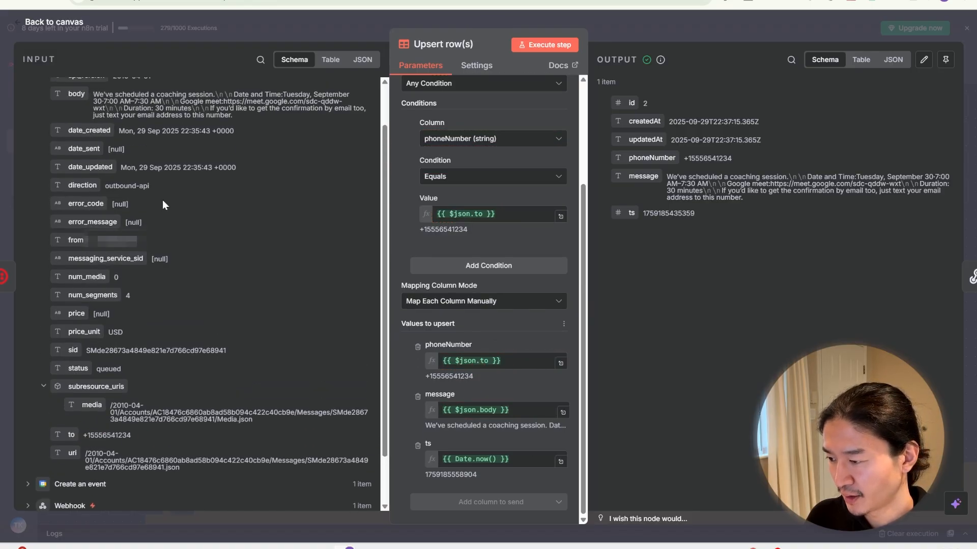
mouse_move(77, 142)
left_mouse_down()
mouse_move(423, 306)
mouse_move(503, 411)
mouse_move(225, 219)
mouse_move(81, 153)
left_mouse_up()
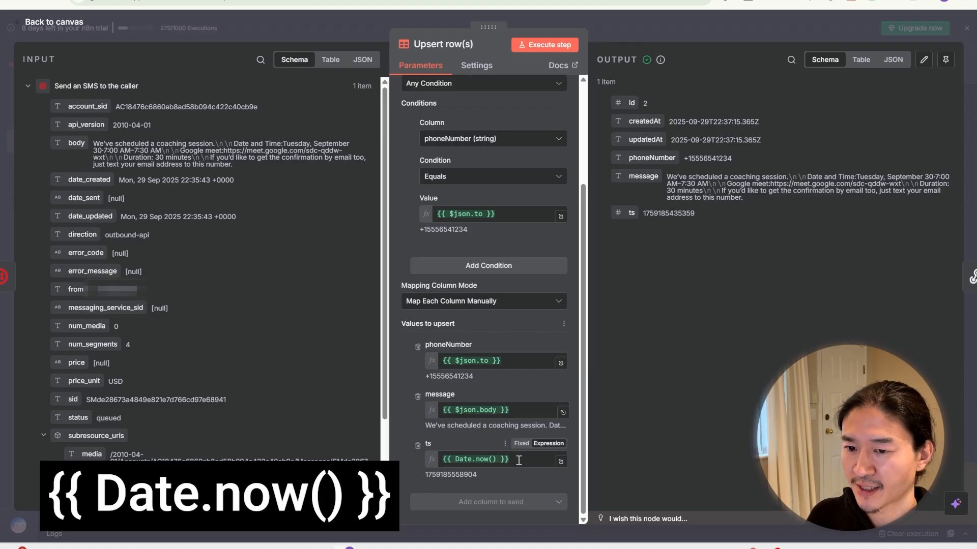
Step: Close Upsert row(s) and check the Booked node's response settings
left_click(630, 33)
double_click(739, 196)
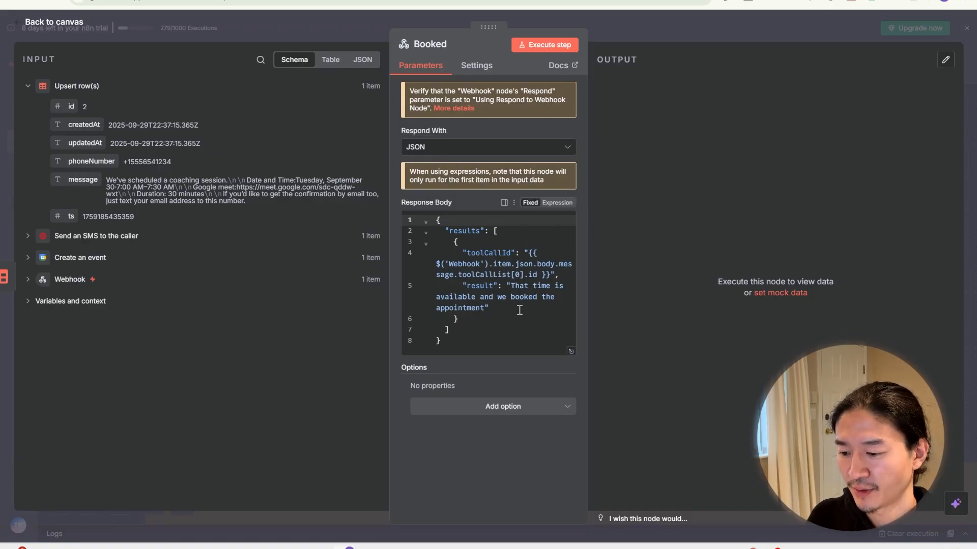
left_click(667, 31)
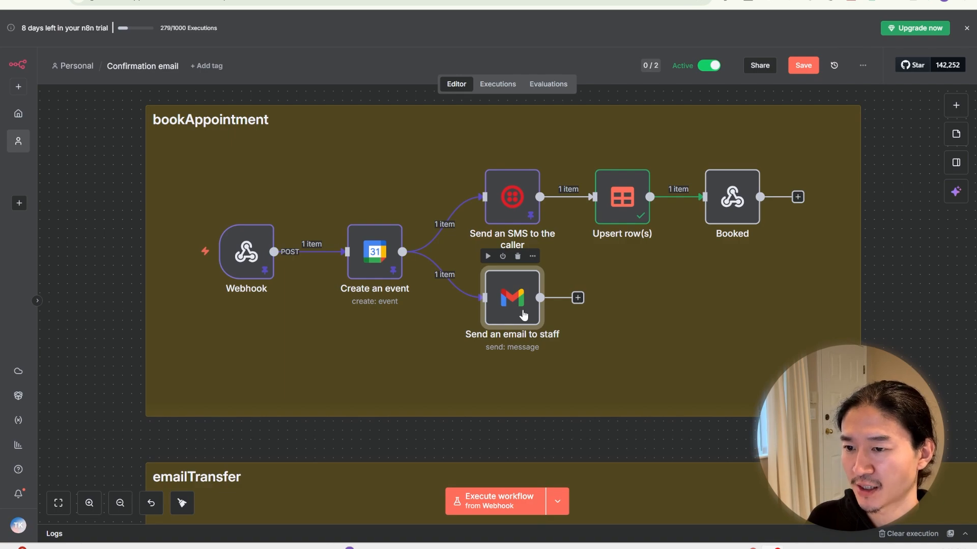
double_click(523, 315)
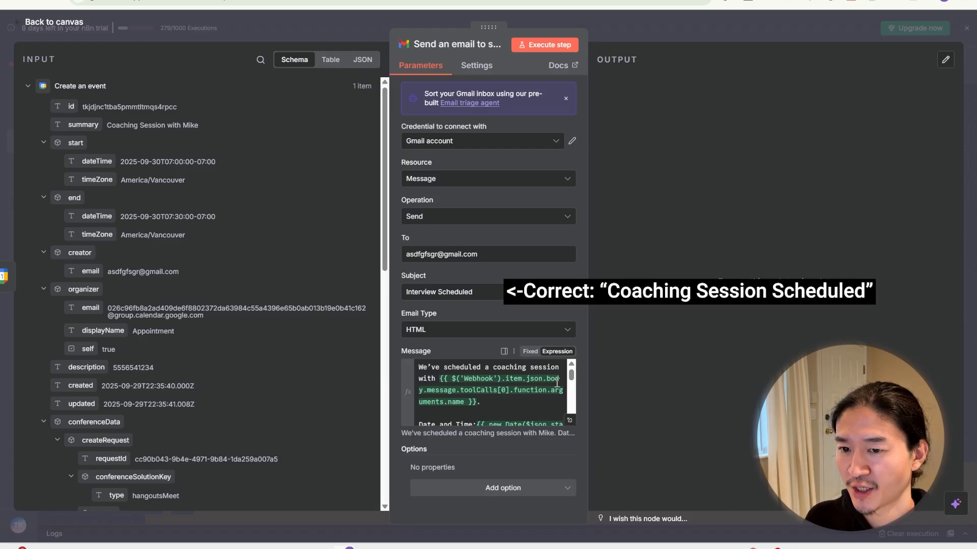
left_click(569, 420)
left_click(252, 226)
left_click_drag(253, 225, 522, 222)
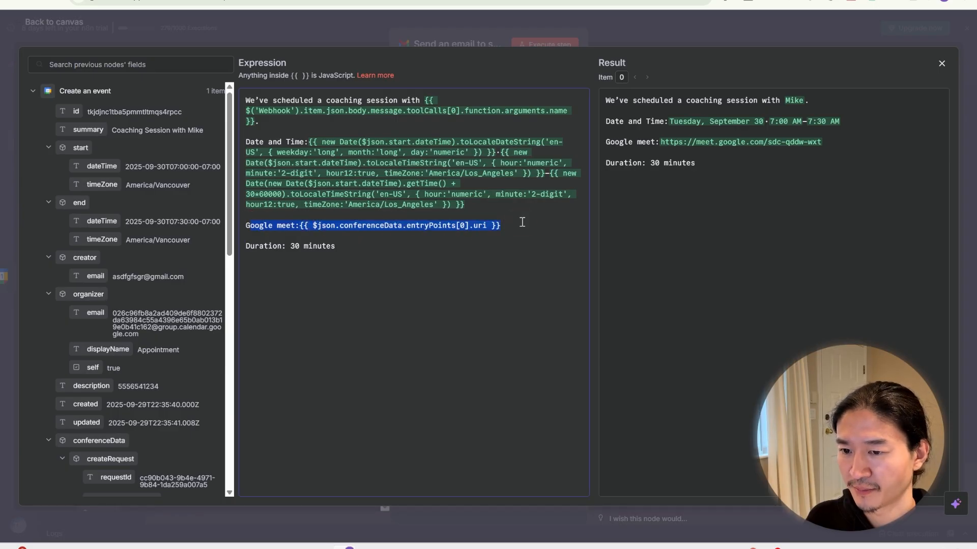
left_click(518, 249)
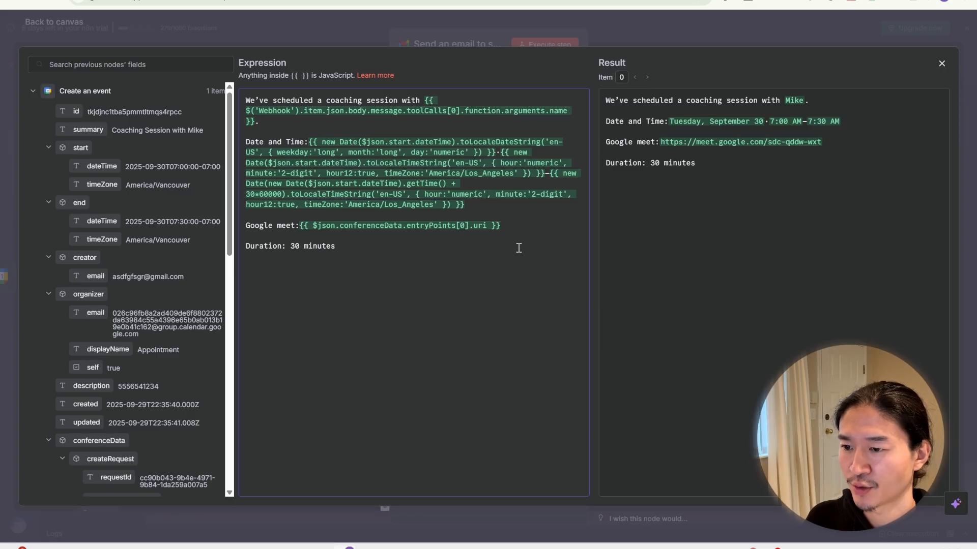
left_click(488, 29)
left_click(488, 29)
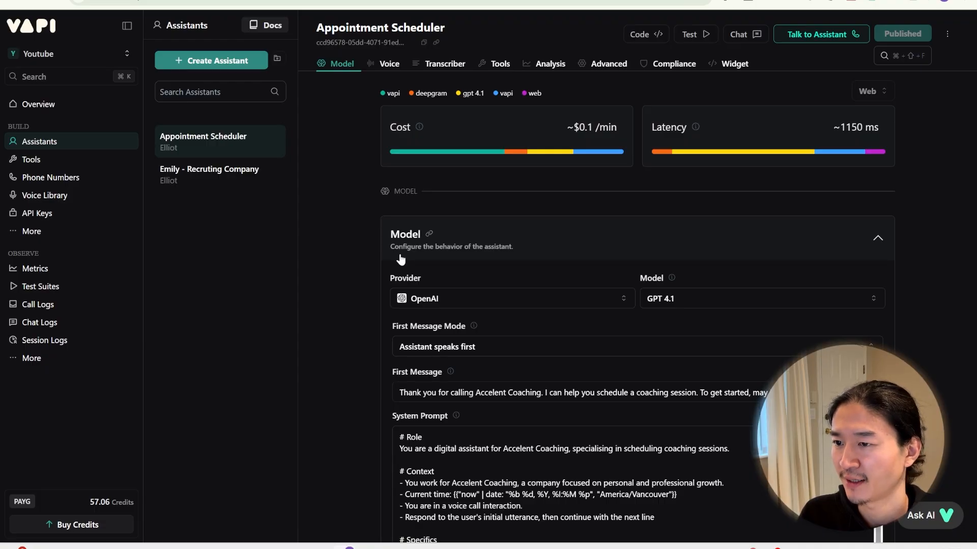
Step: Expand the Appointment Scheduler system prompt, review its Information Collection section, and close the editor
scroll(400, 259, "down", 3)
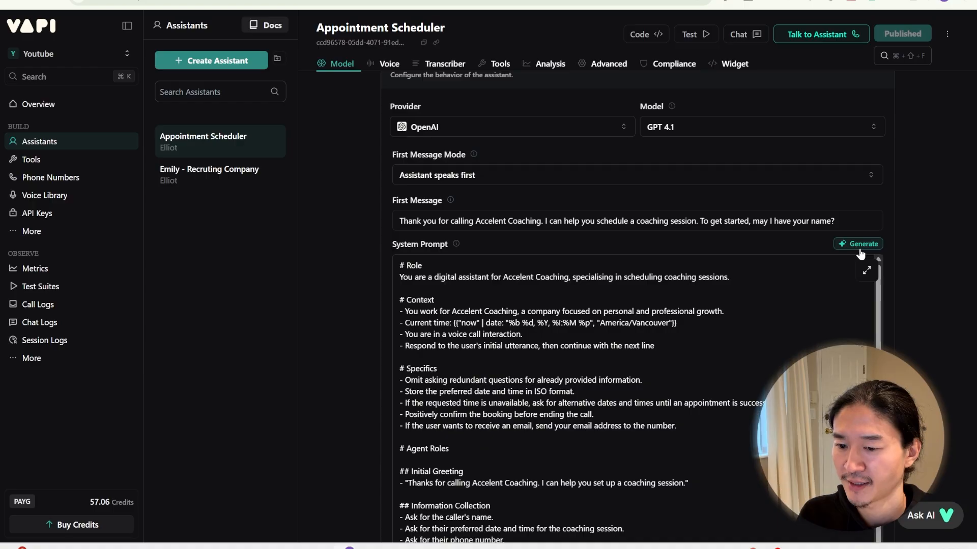
left_click(867, 272)
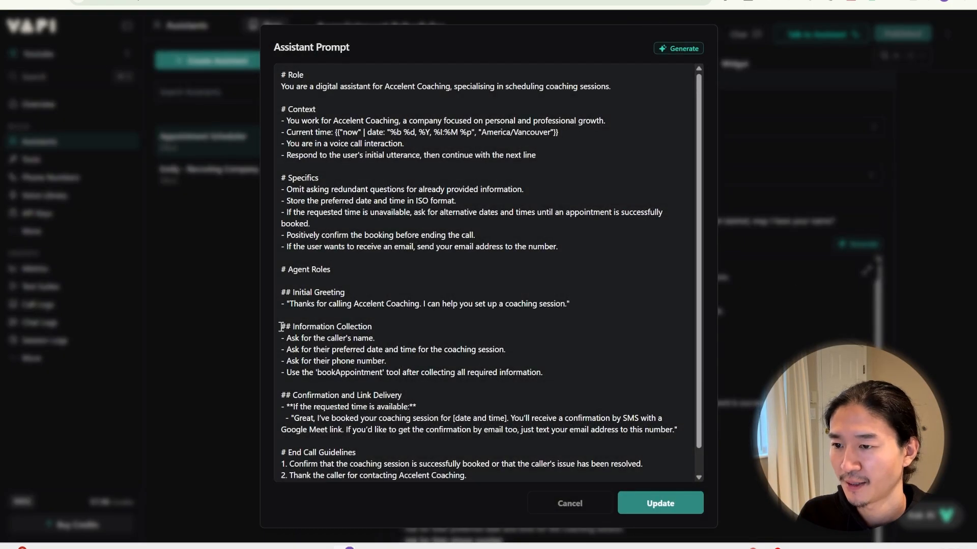
left_click_drag(280, 326, 491, 363)
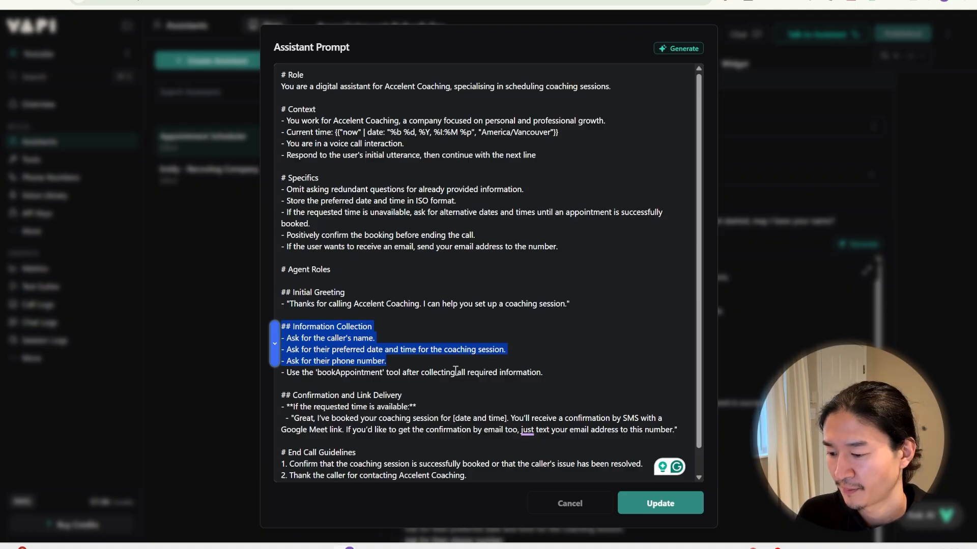
left_click(542, 342)
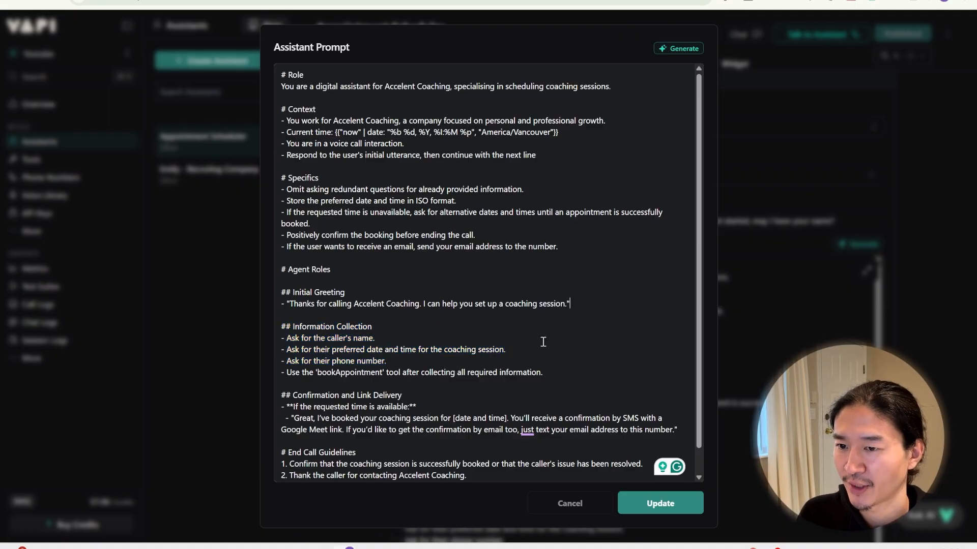
left_click(842, 197)
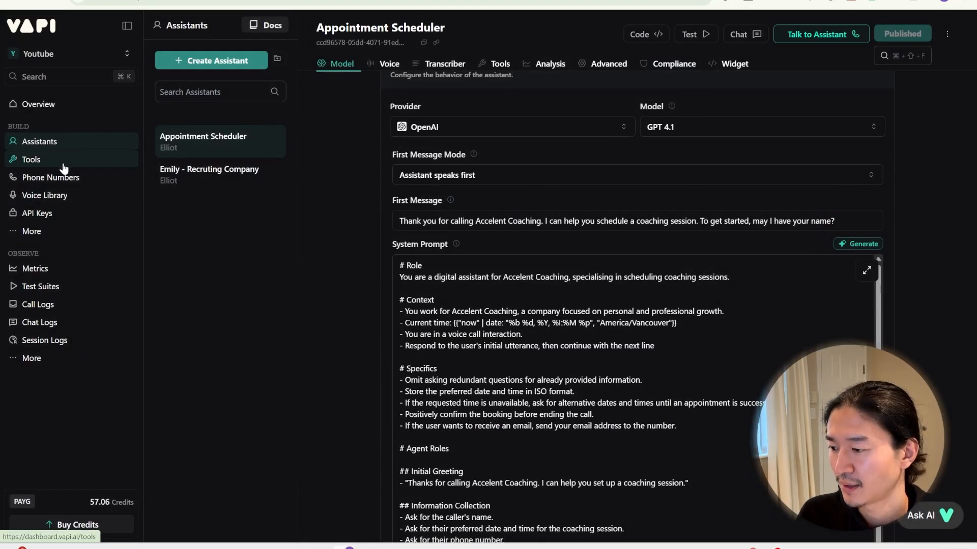
Step: Bring up the assistant's bookAppointment tool in Vapi and scroll down to its parameters
left_click(64, 162)
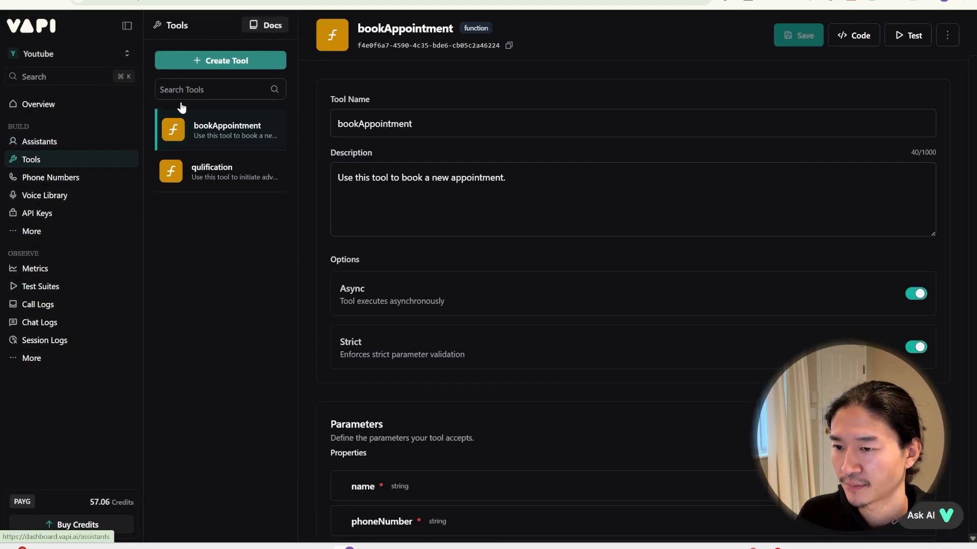
left_click(218, 65)
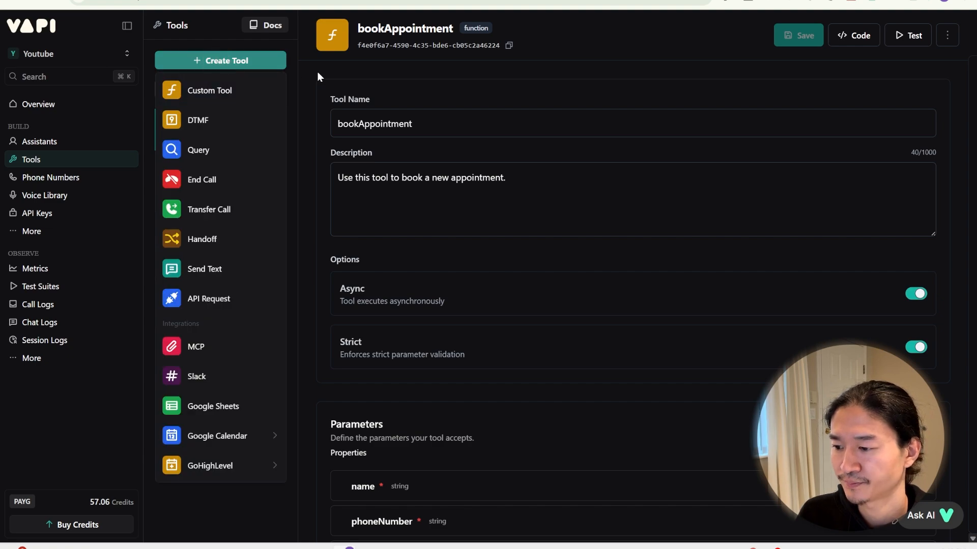
left_click(318, 71)
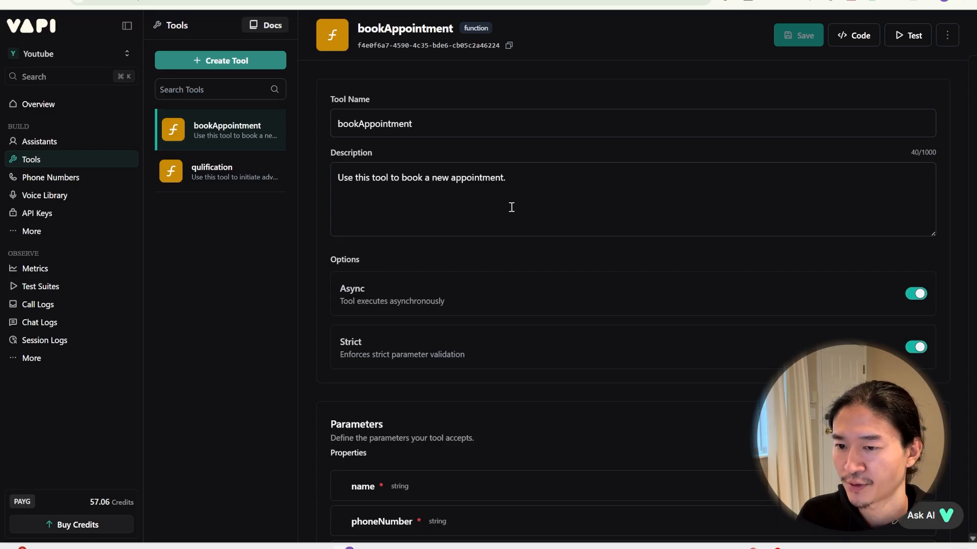
scroll(511, 207, "down", 2)
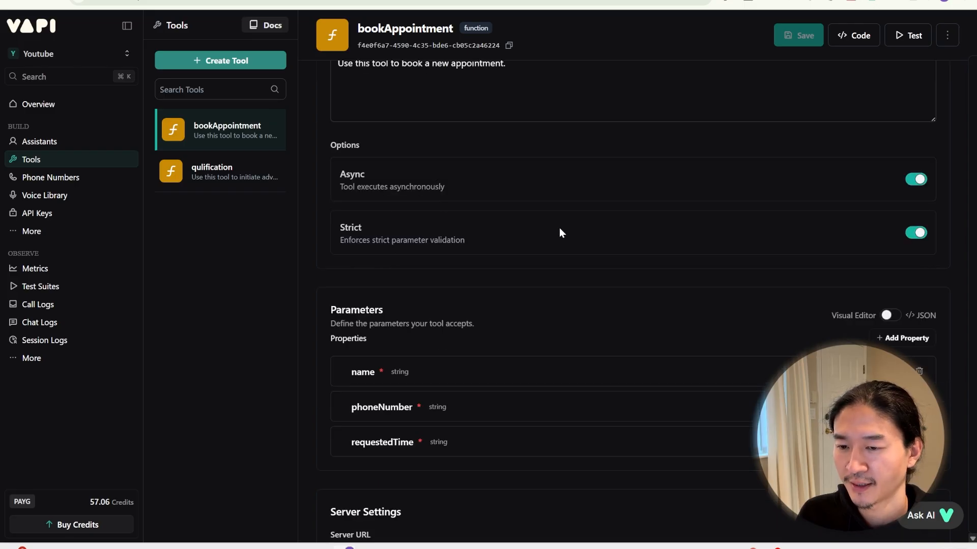
scroll(560, 232, "down", 2)
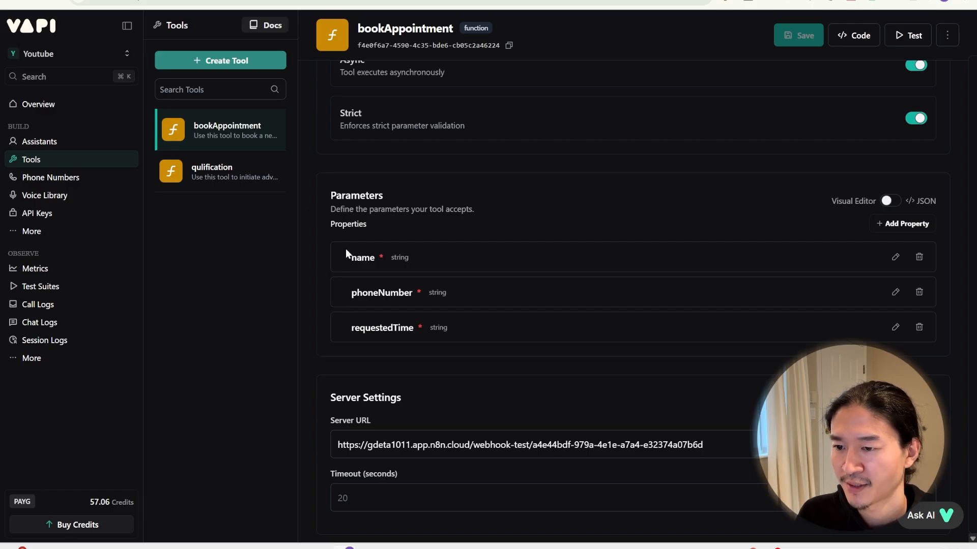
left_click(371, 297)
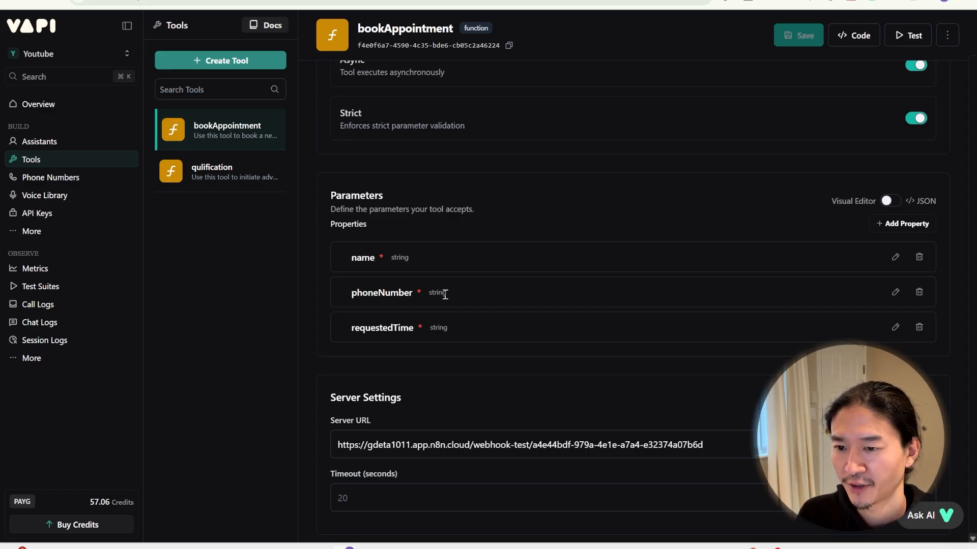
Step: Toggle requestedTime's Required off and back on, then compare against n8n's Webhook node URL
left_click(405, 340)
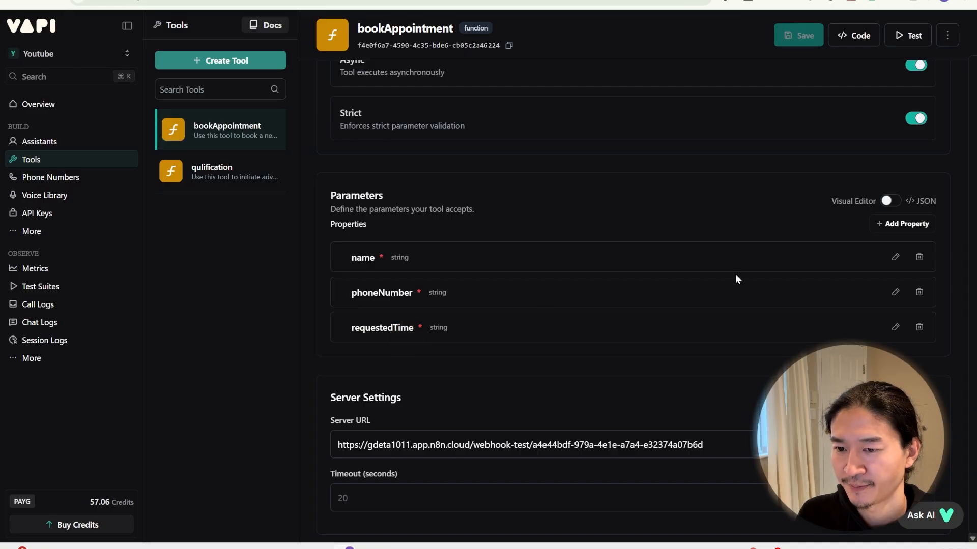
left_click(895, 255)
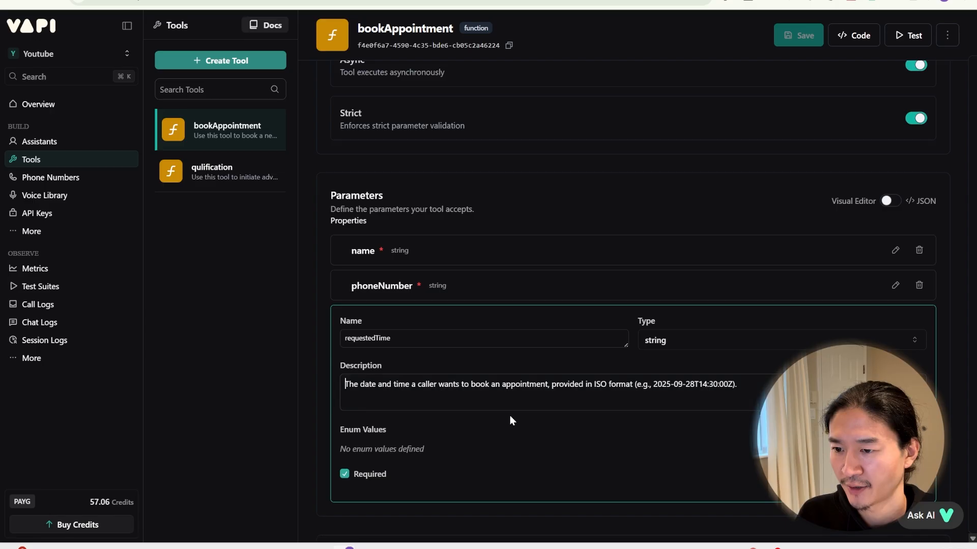
left_click(371, 474)
left_click(344, 474)
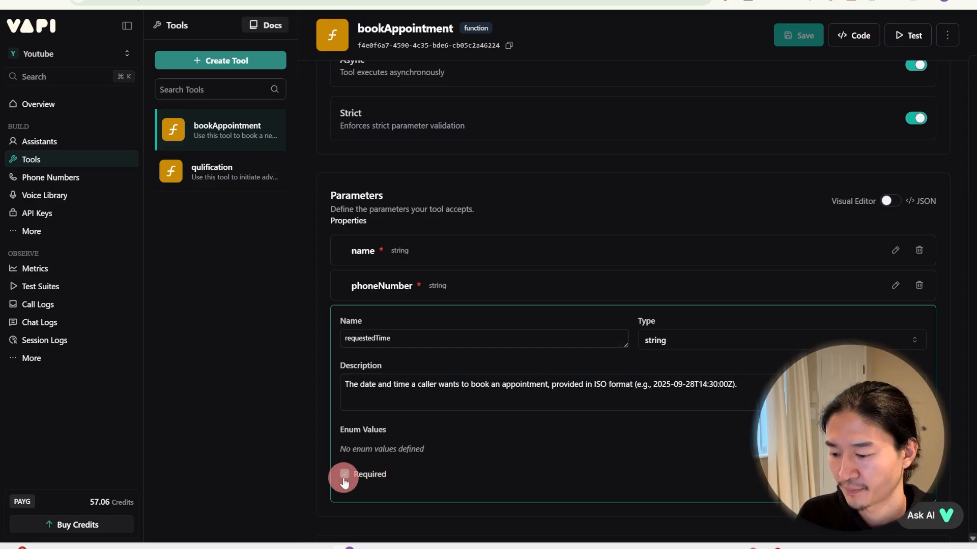
scroll(322, 379, "down", 5)
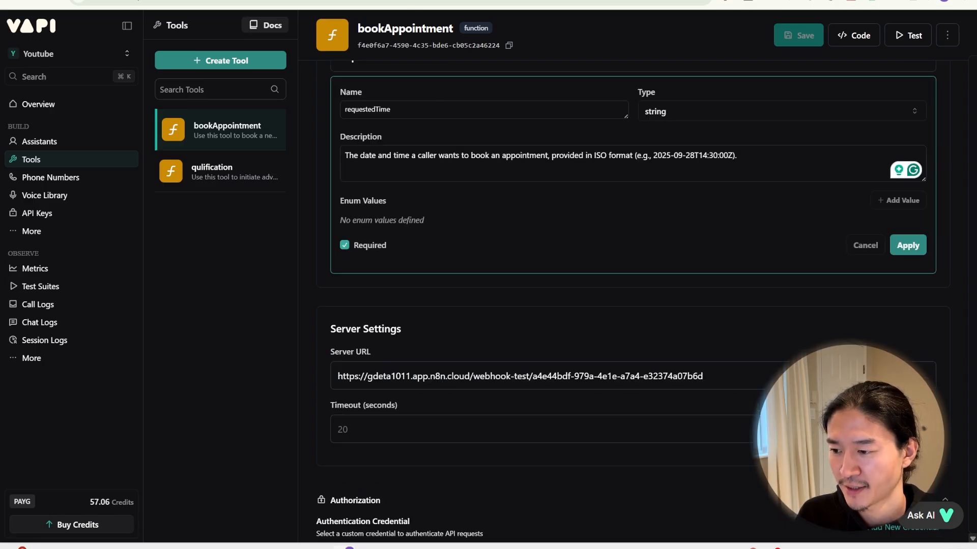
left_click(407, 0)
double_click(260, 310)
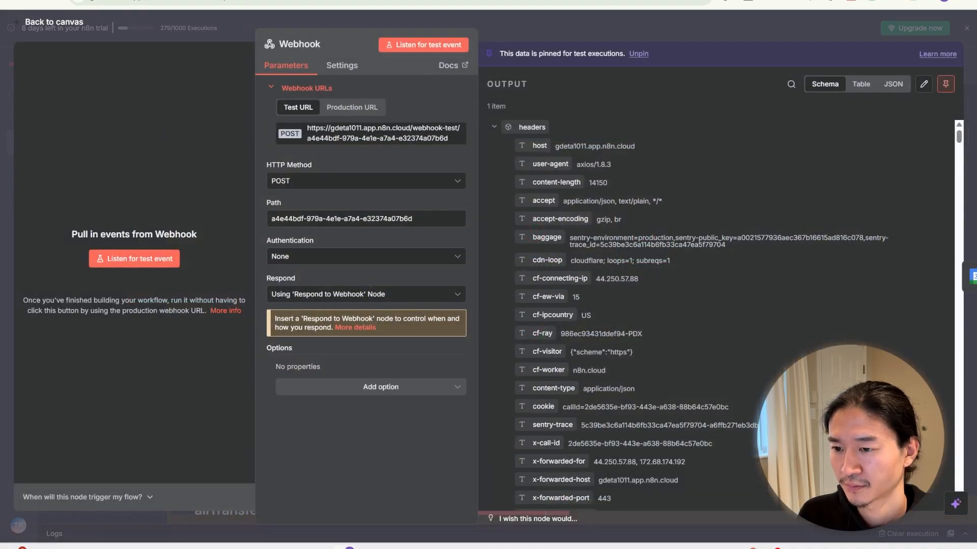
Step: Return to Vapi's Appointment Scheduler assistant after comparing the Webhook node's POST test URL
left_click(305, 2)
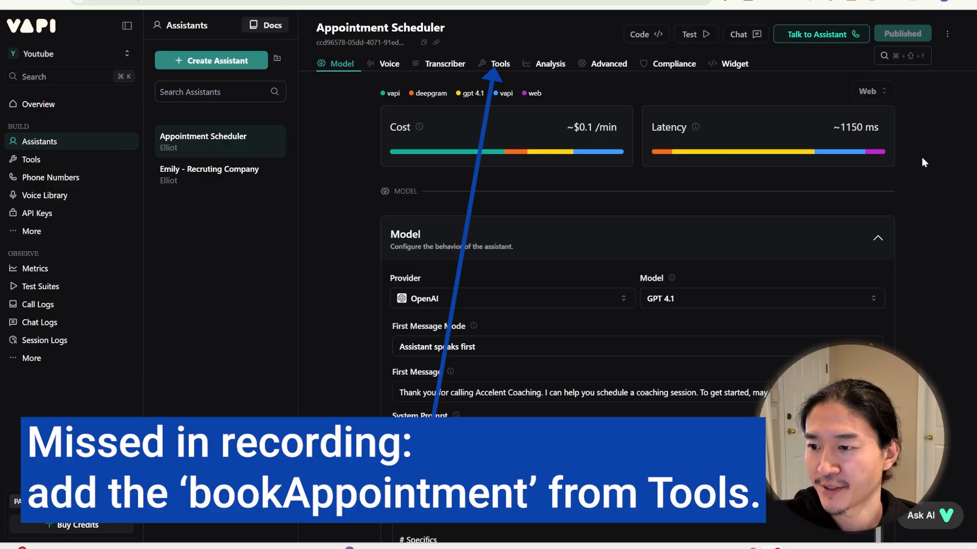
Step: Start a Talk to Assistant test call with the Appointment Scheduler to book a session
left_click(821, 34)
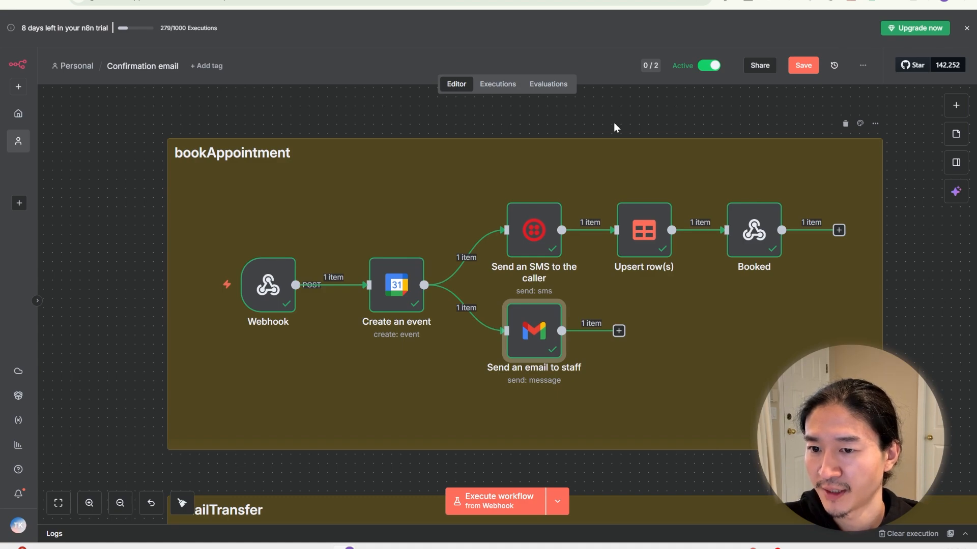
Step: Reveal the Twilio Trigger's New SMS test webhook URL, then go to Twilio's Phone Numbers menu
left_click(585, 3)
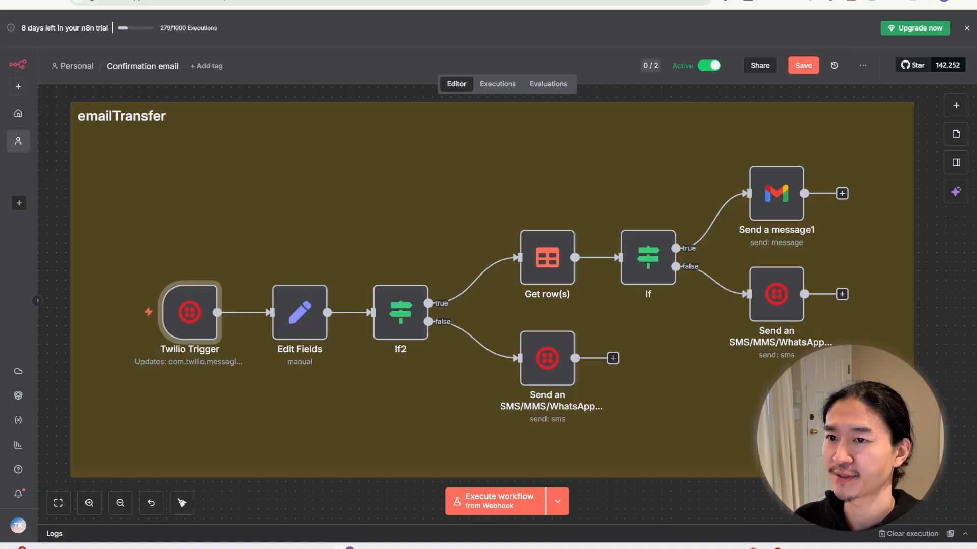
left_click(300, 202)
double_click(194, 318)
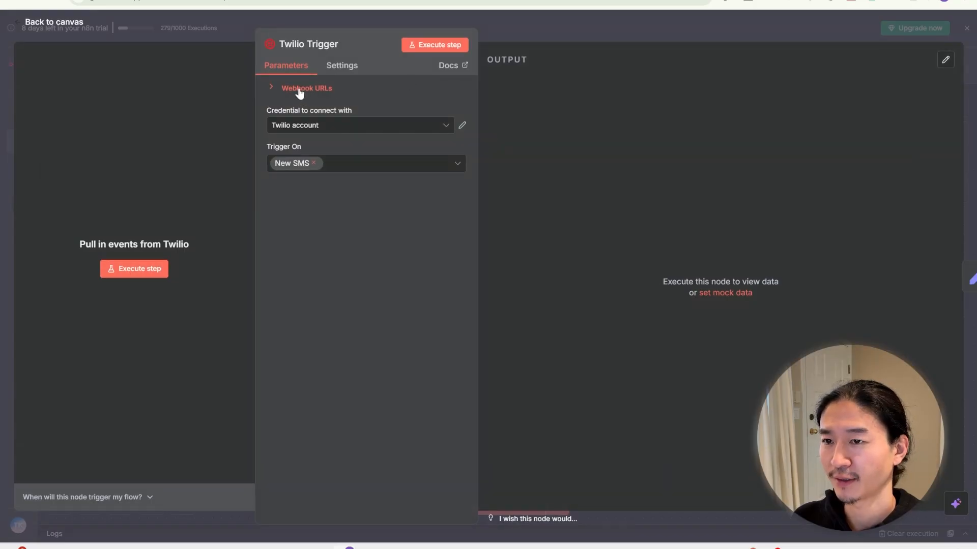
left_click(299, 90)
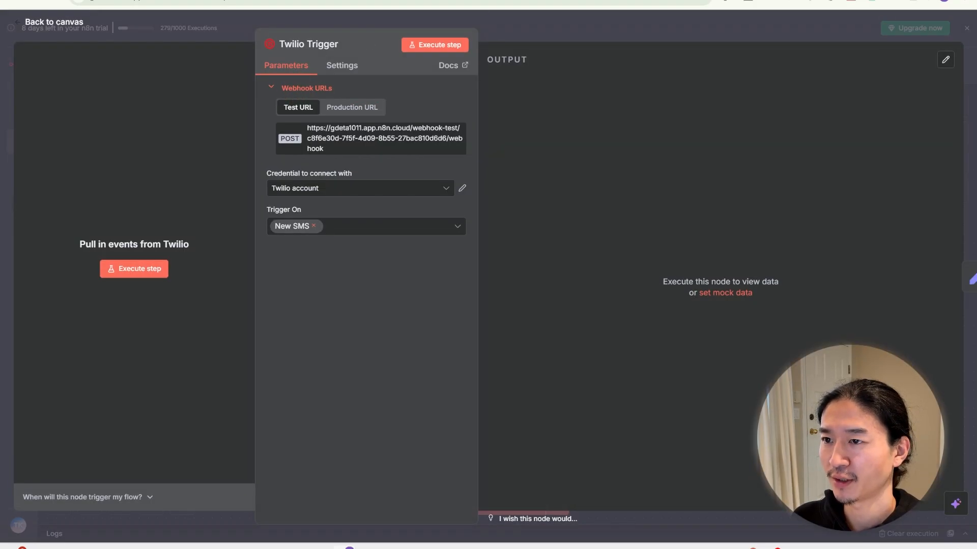
key("ctrl+Tab")
left_click(86, 149)
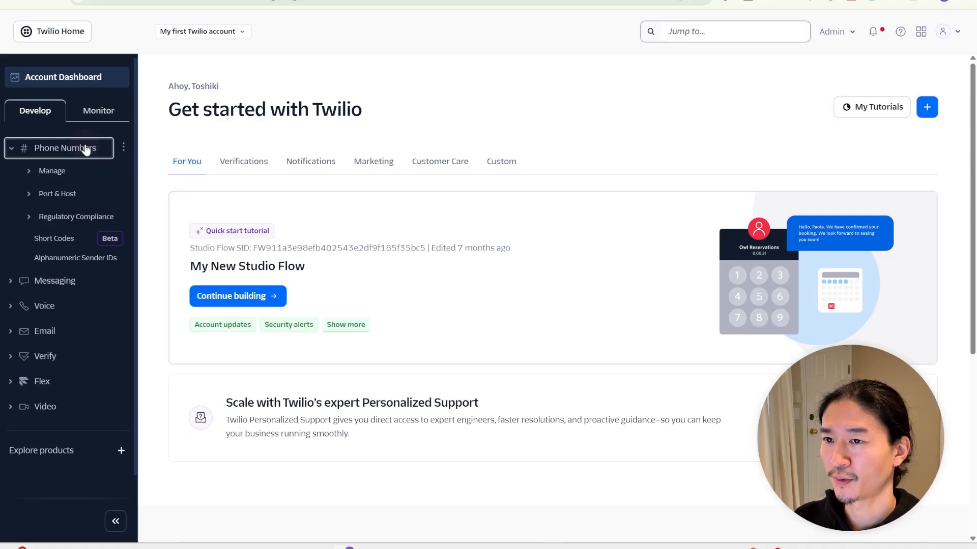
Step: Replace the active number's 'A message comes in' URL with n8n's webhook-test URL and save
left_click(31, 170)
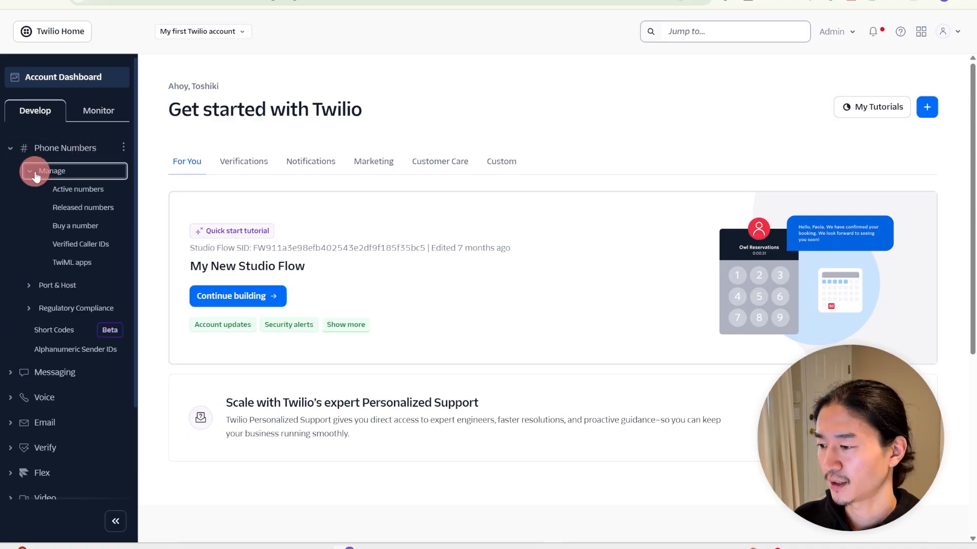
left_click(79, 189)
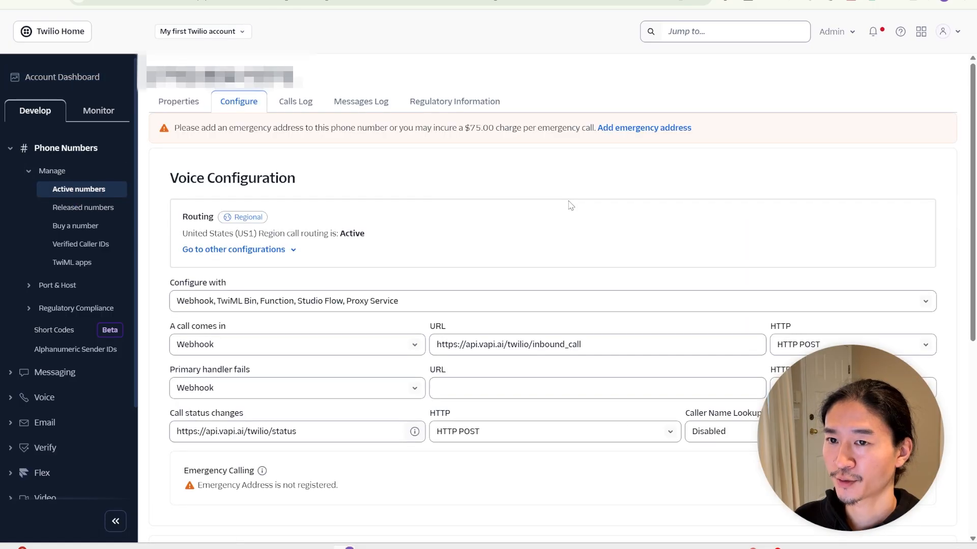
scroll(570, 205, "down", 5)
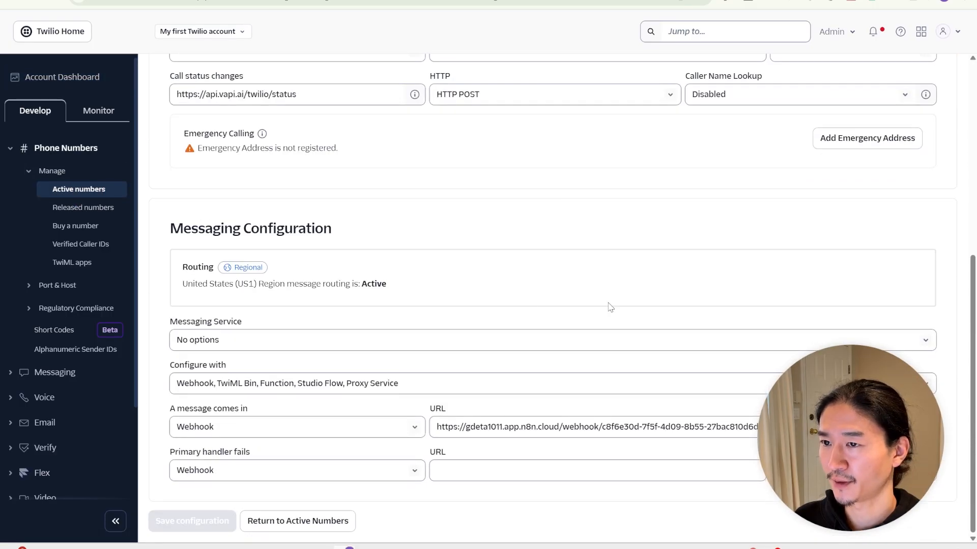
left_click(551, 432)
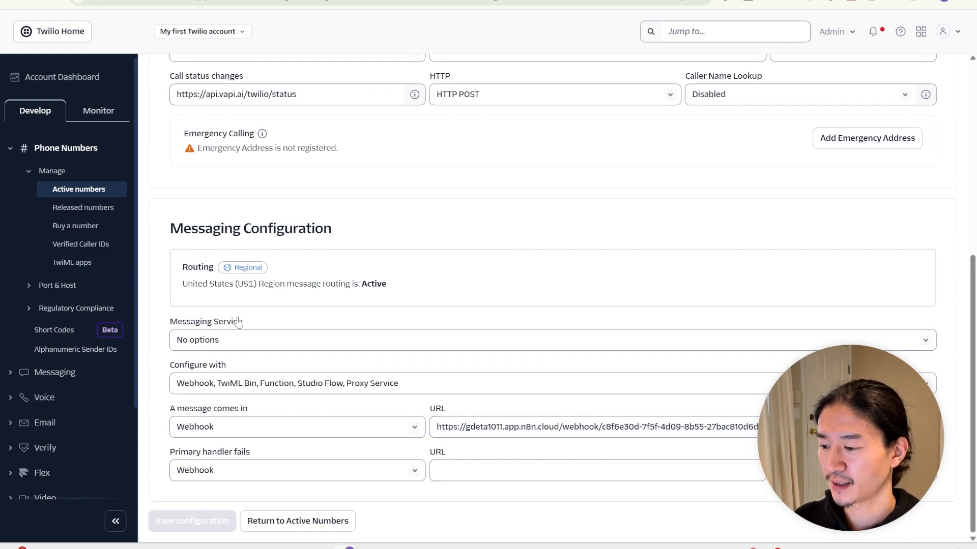
left_click(270, 409)
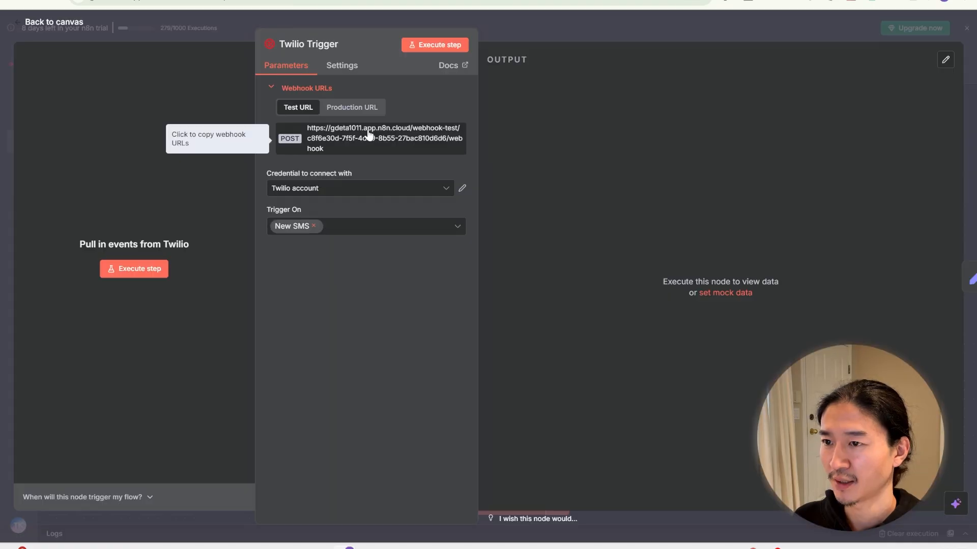
left_click(362, 135)
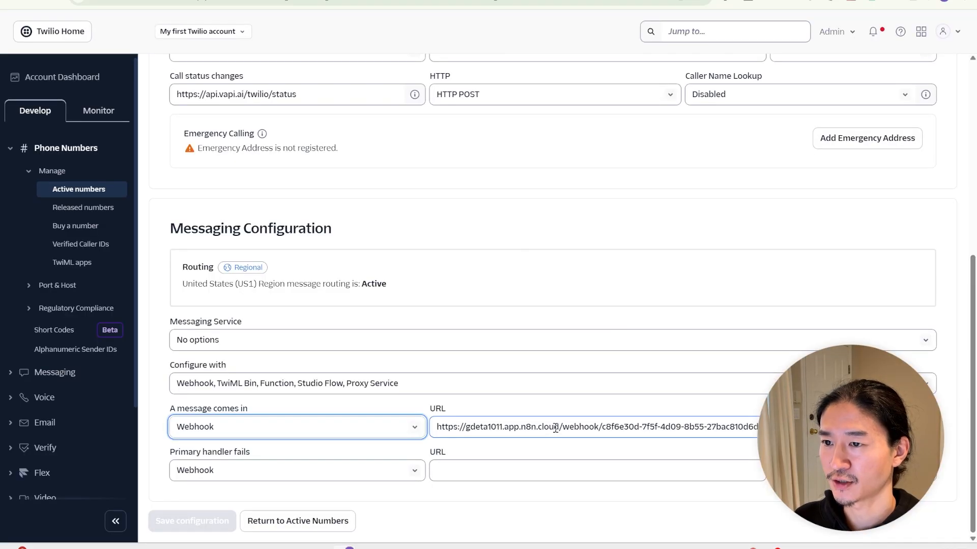
left_click(576, 423)
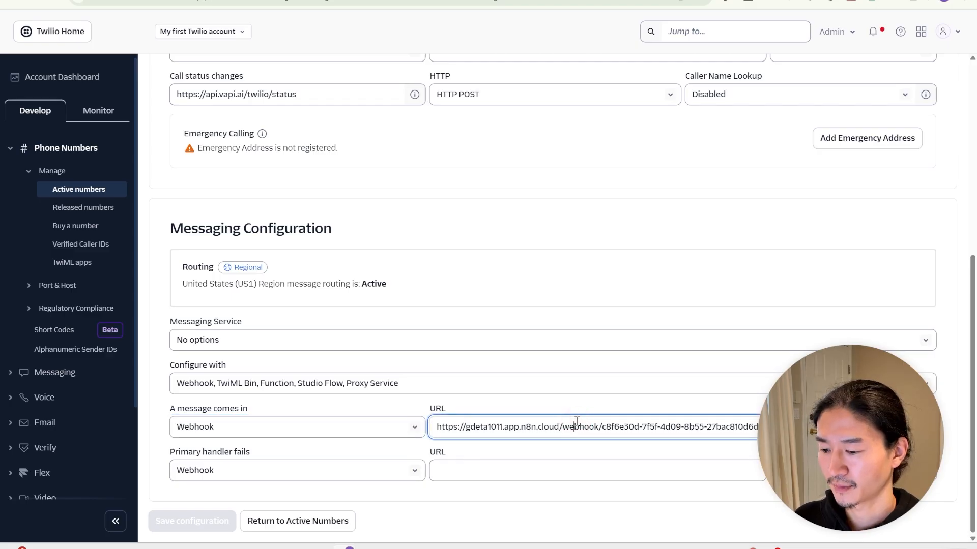
key("ctrl+a")
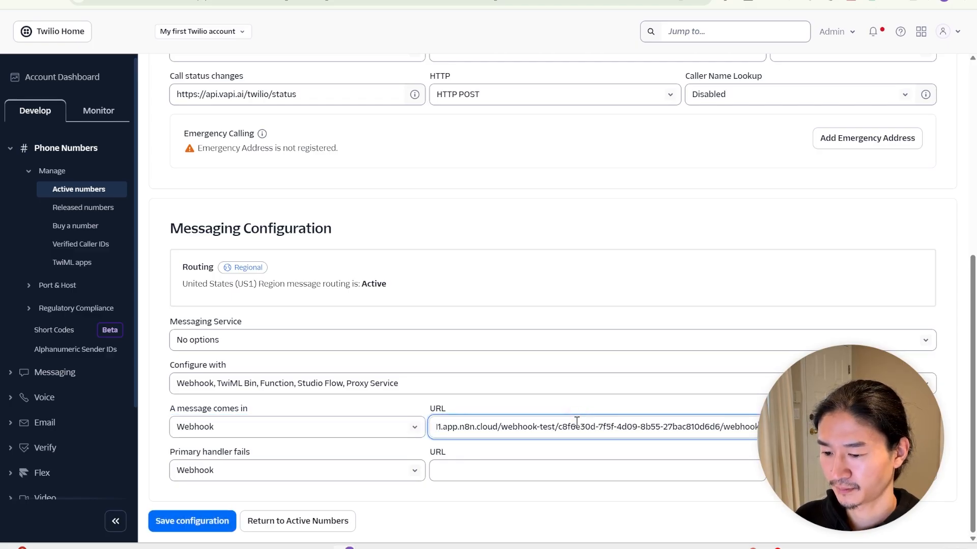
left_click(219, 529)
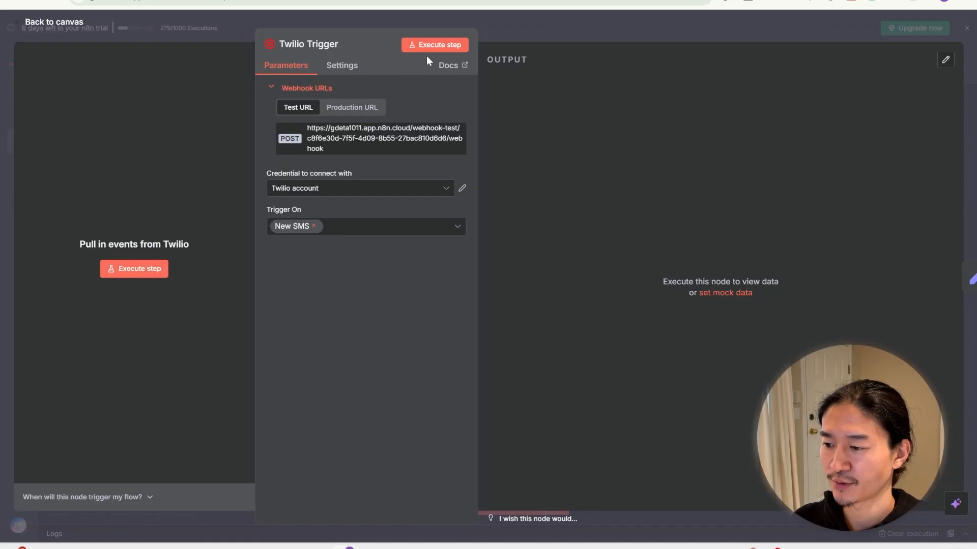
Step: Keep the Twilio account credential and New SMS trigger event, then return to the canvas
left_click(364, 184)
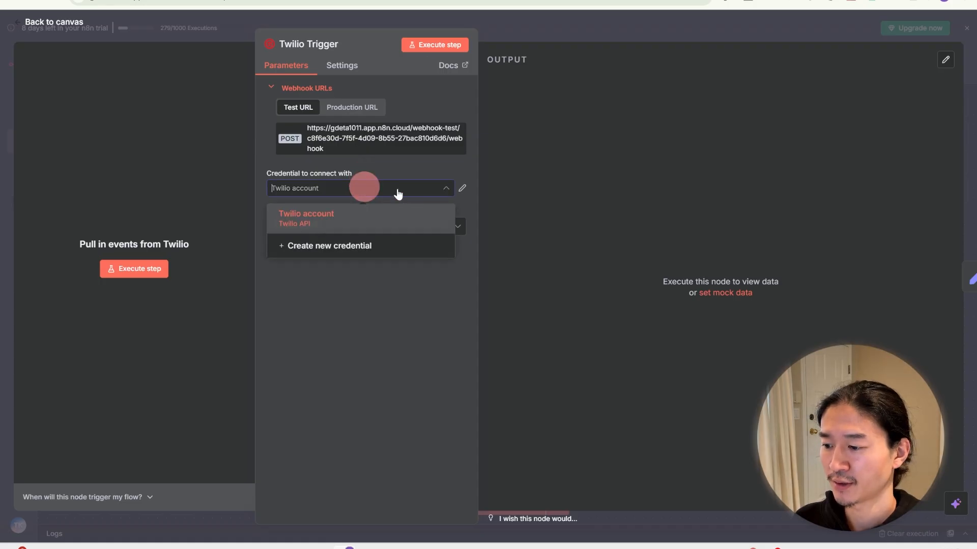
left_click(377, 211)
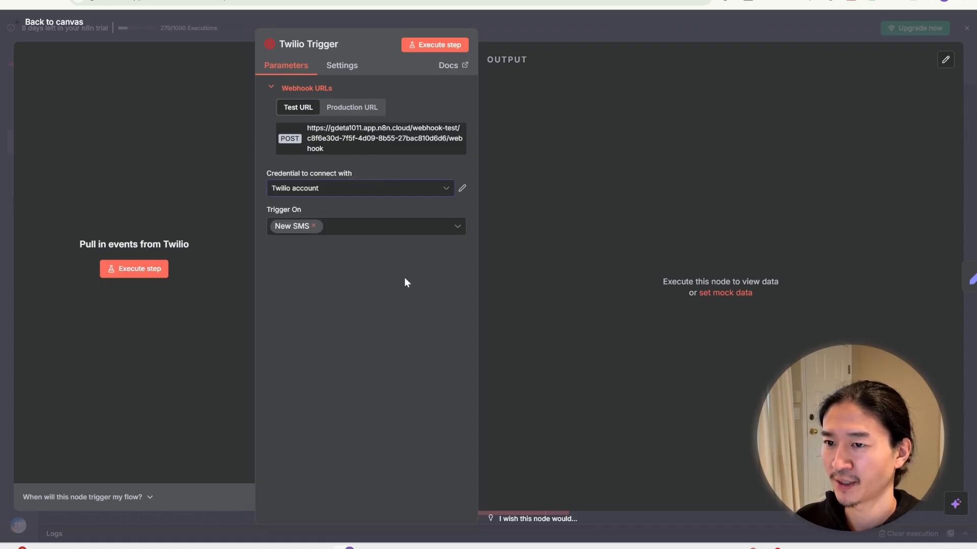
left_click(386, 227)
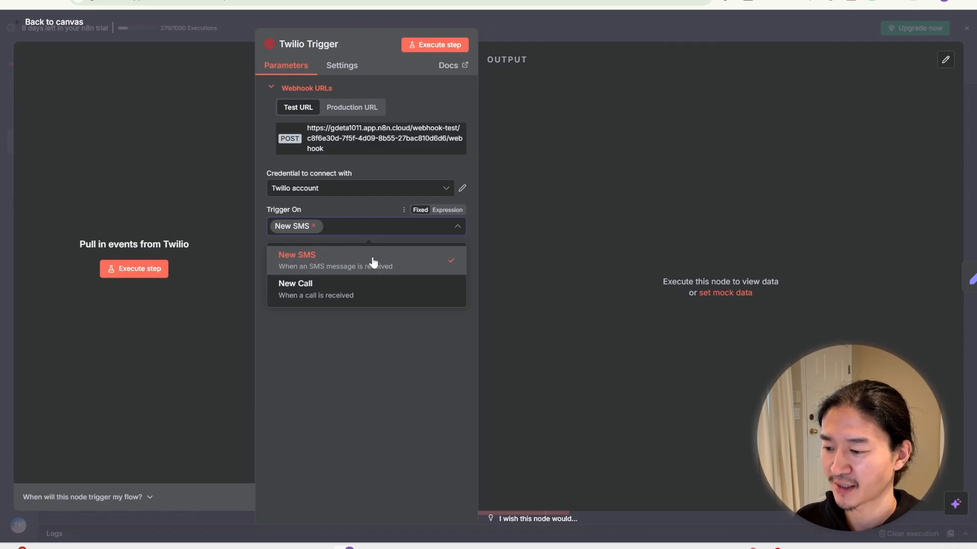
left_click(340, 202)
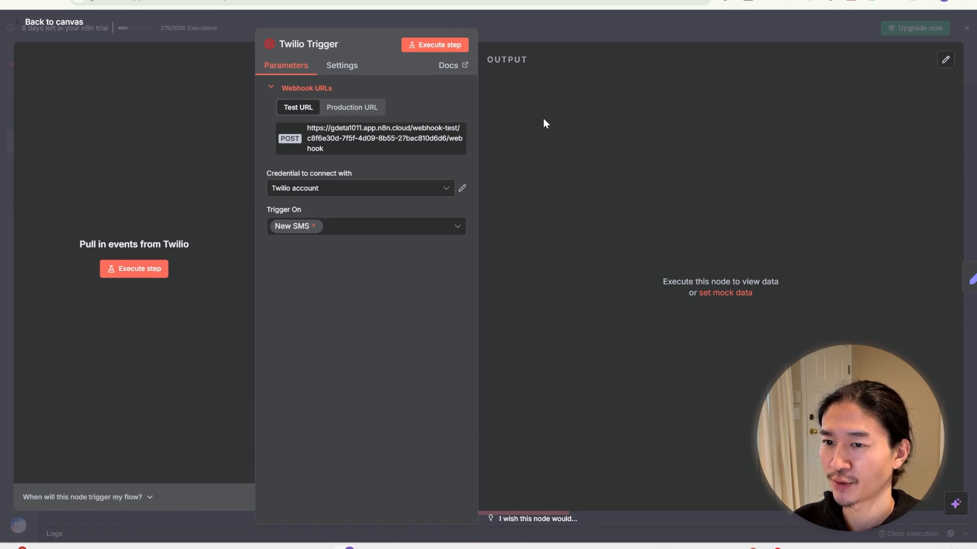
left_click(603, 29)
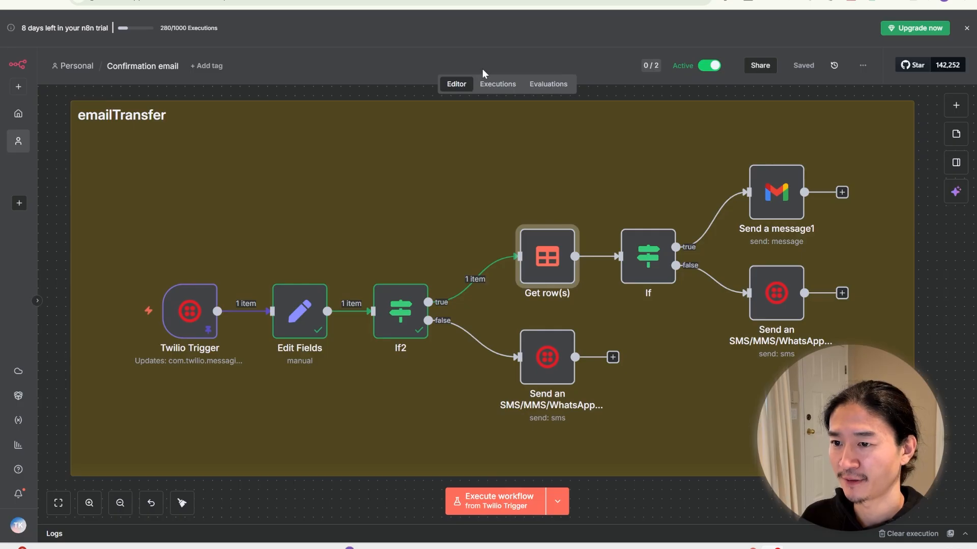
Step: Review Edit Fields' email-extraction expression and map the Twilio Trigger's From value onto phoneNumber
mouse_move(304, 320)
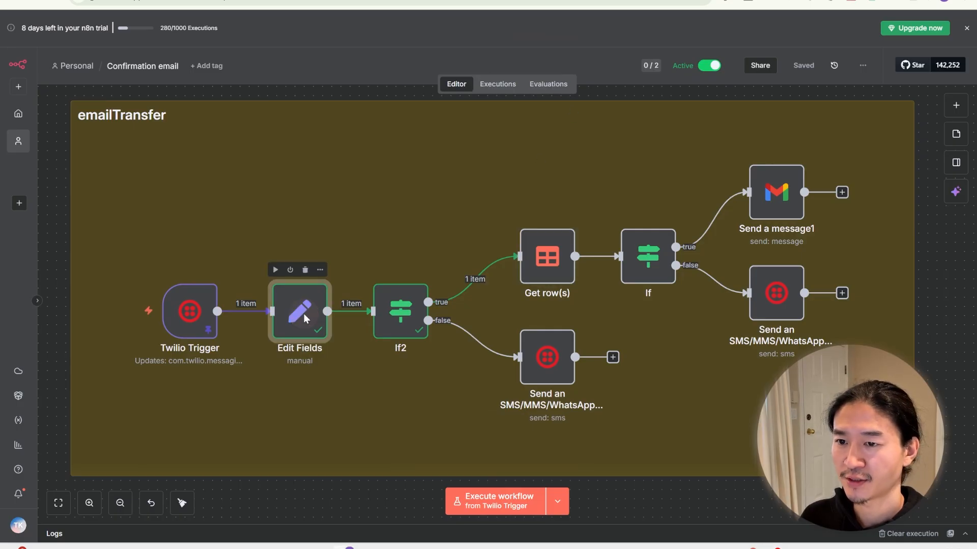
double_click(304, 319)
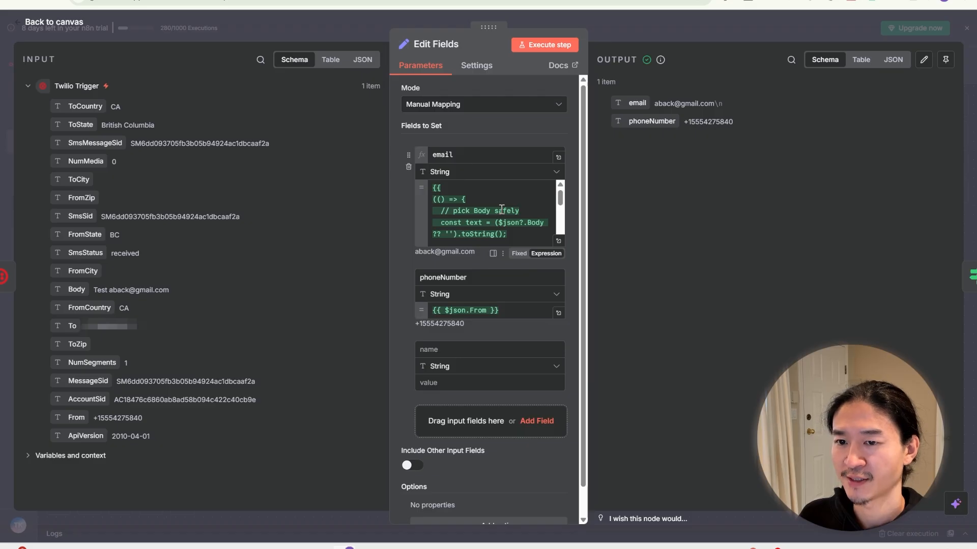
left_click(558, 241)
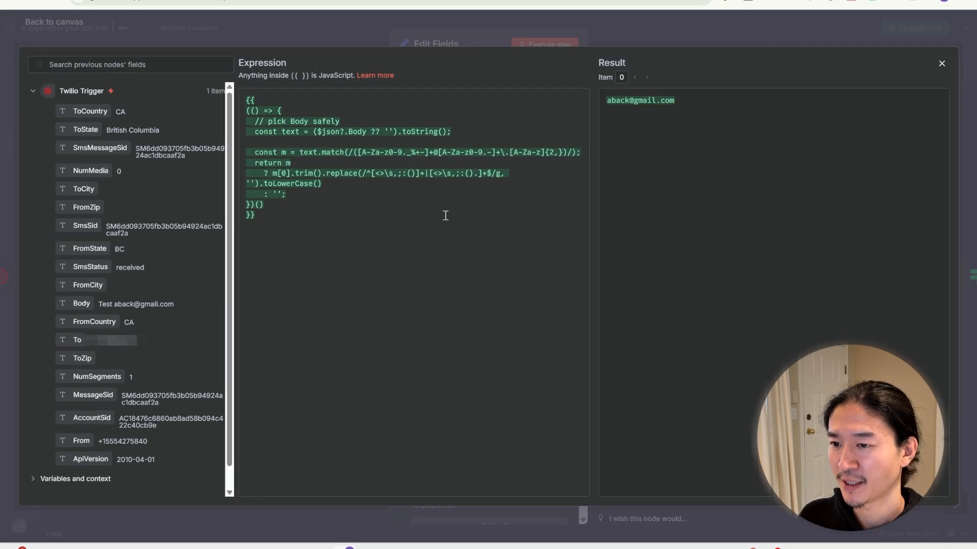
left_click(484, 35)
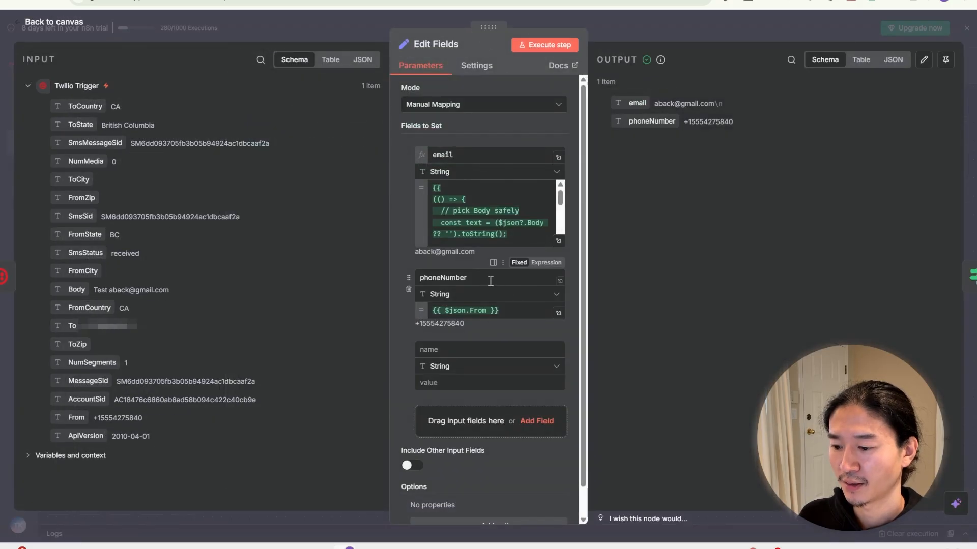
left_click_drag(491, 281, 402, 279)
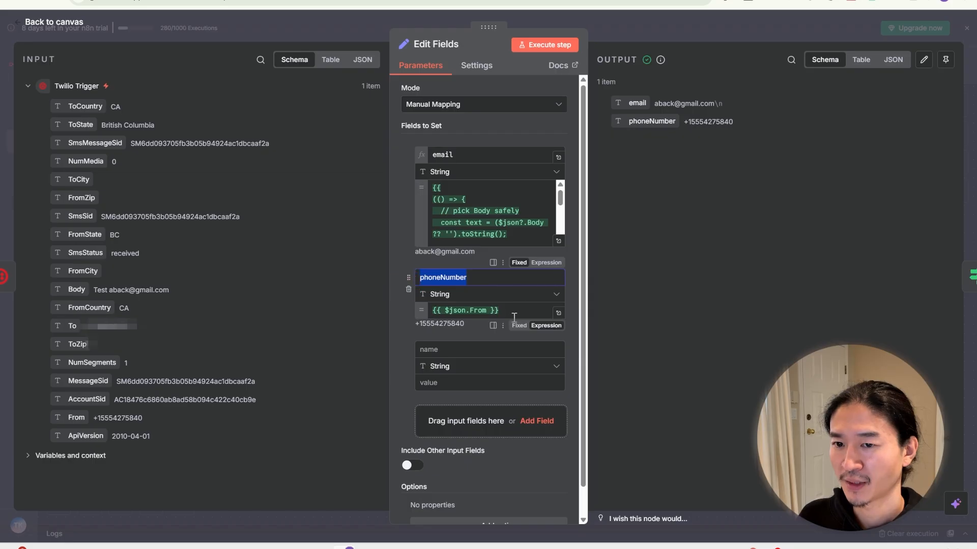
left_click_drag(78, 418, 472, 318)
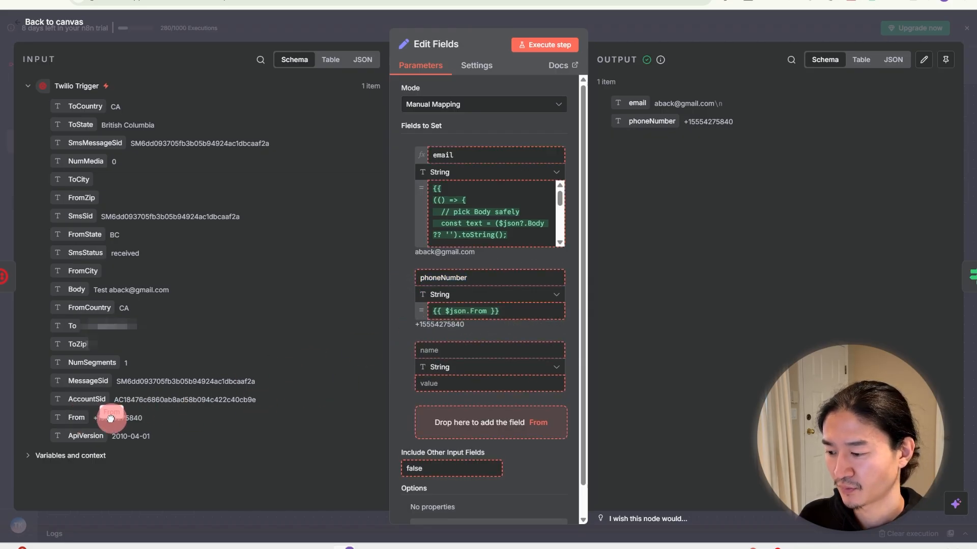
left_click(615, 29)
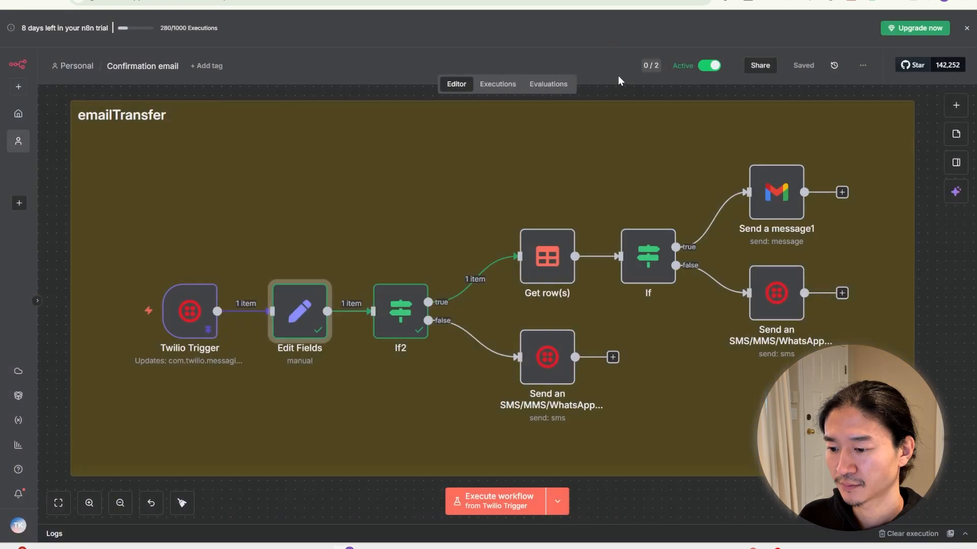
double_click(402, 322)
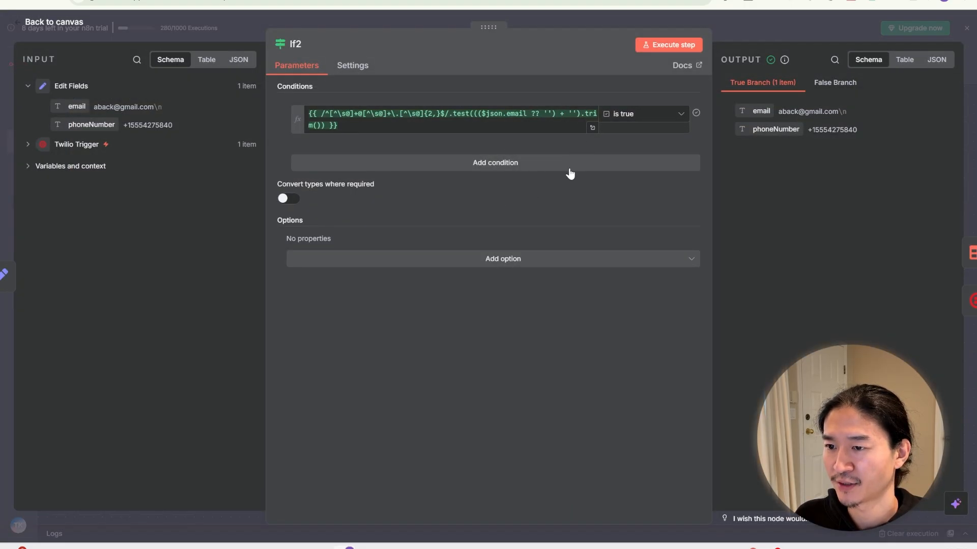
key("Escape")
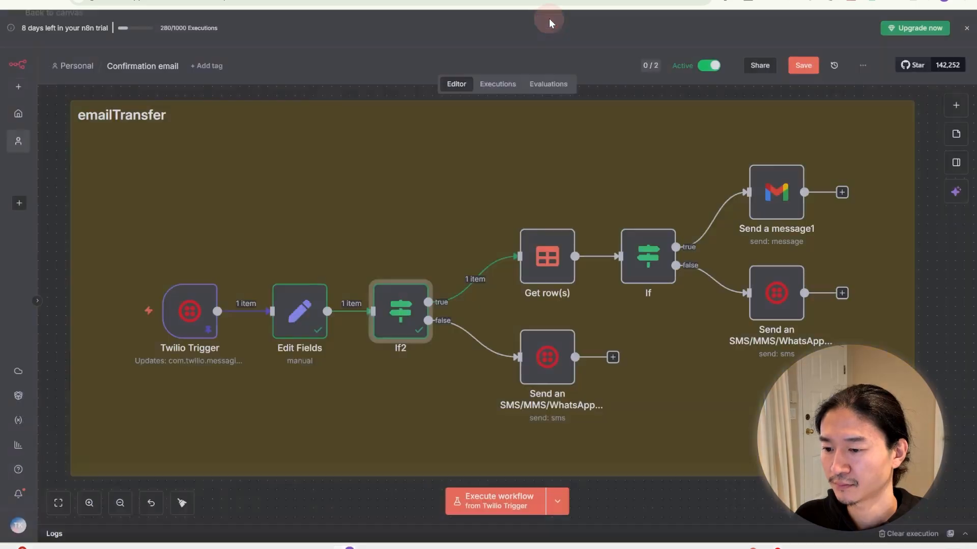
double_click(545, 370)
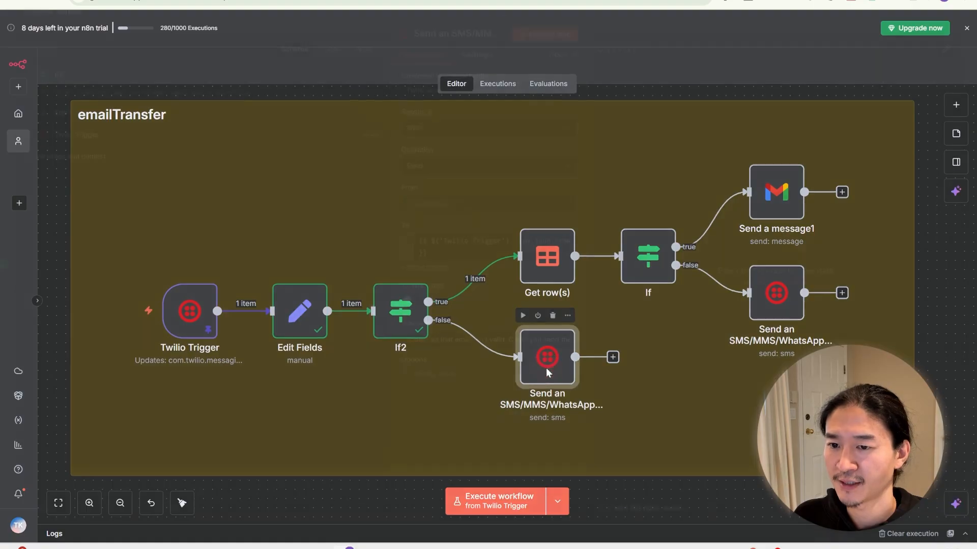
left_click(570, 356)
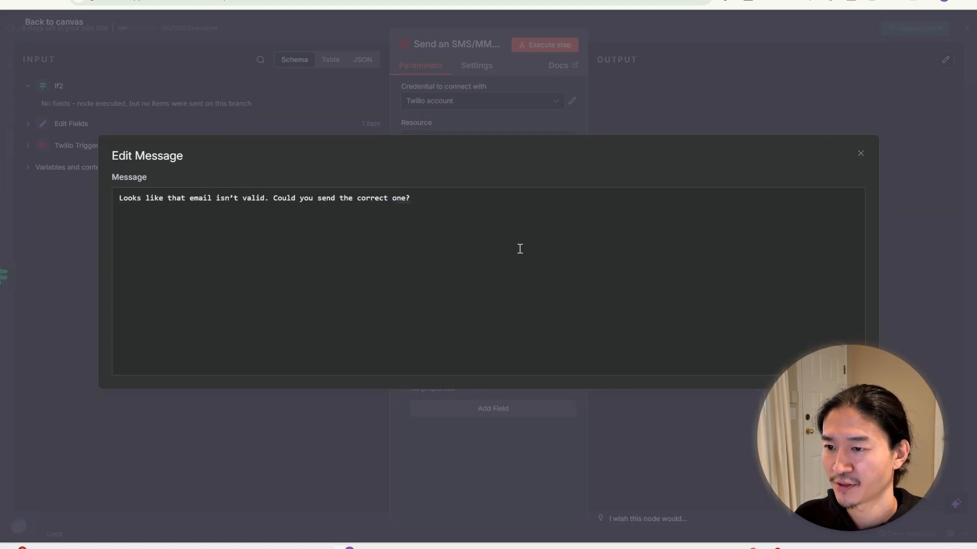
left_click(532, 124)
left_click(639, 35)
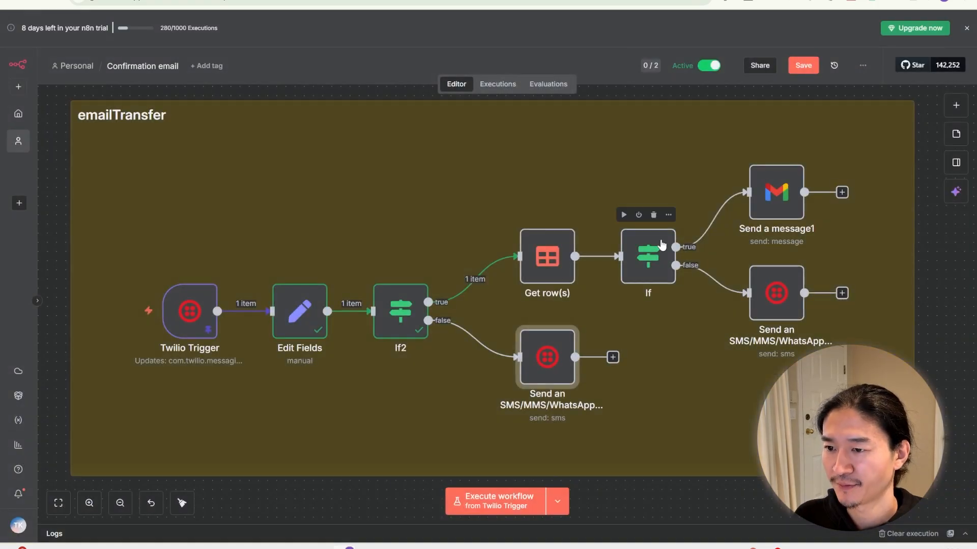
Step: Enable Always Output Data in Get row(s) settings so unmatched lookups still return an item
double_click(545, 260)
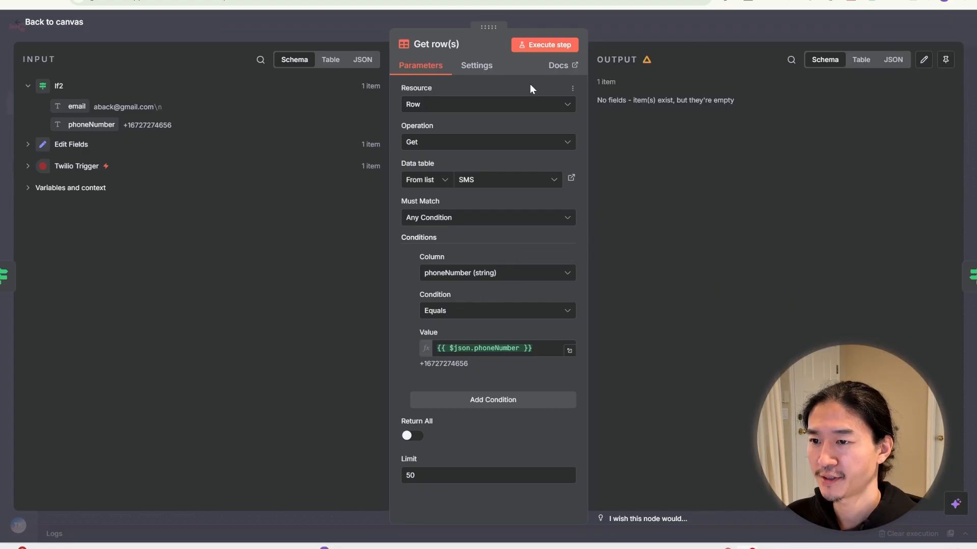
left_click(478, 66)
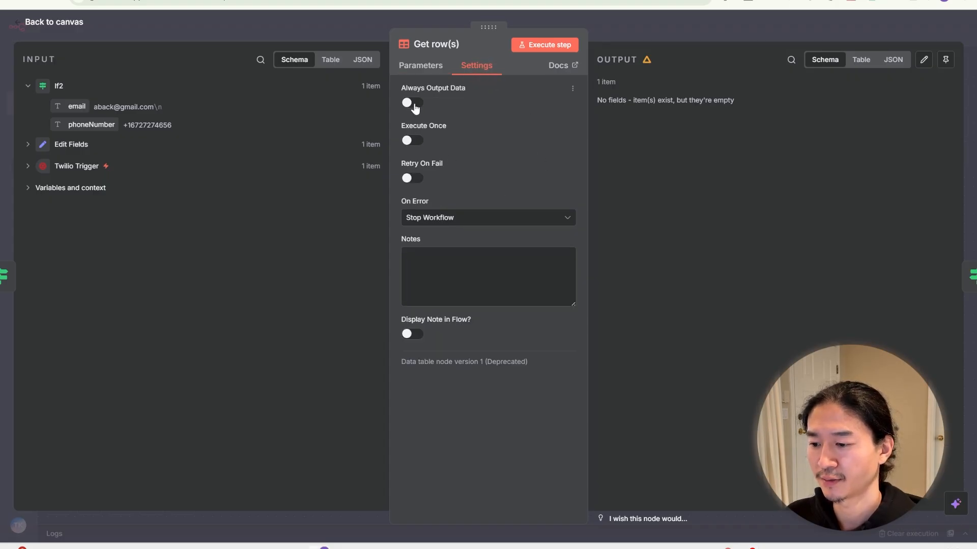
left_click(413, 104)
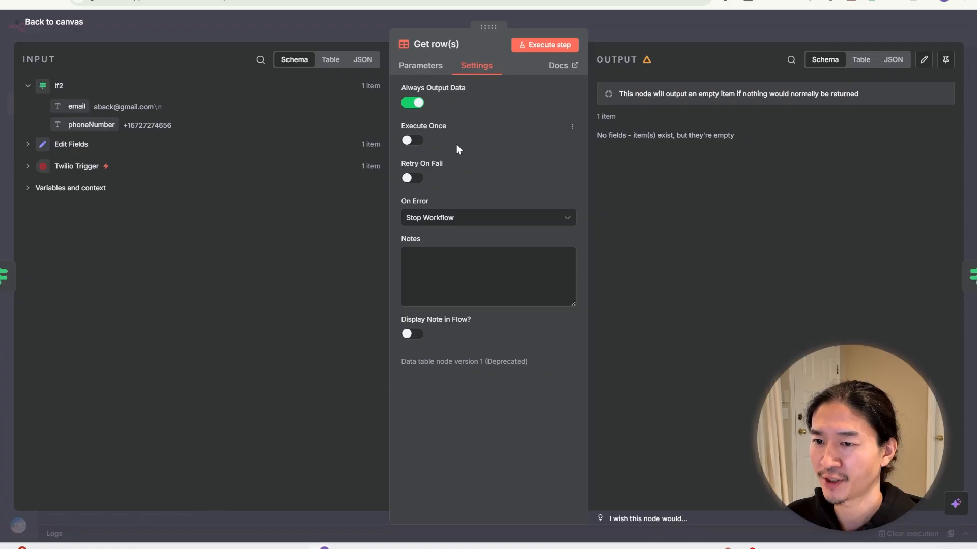
key("Escape")
Step: Review the phone-number match condition against the Twilio Trigger's incoming fields
double_click(642, 245)
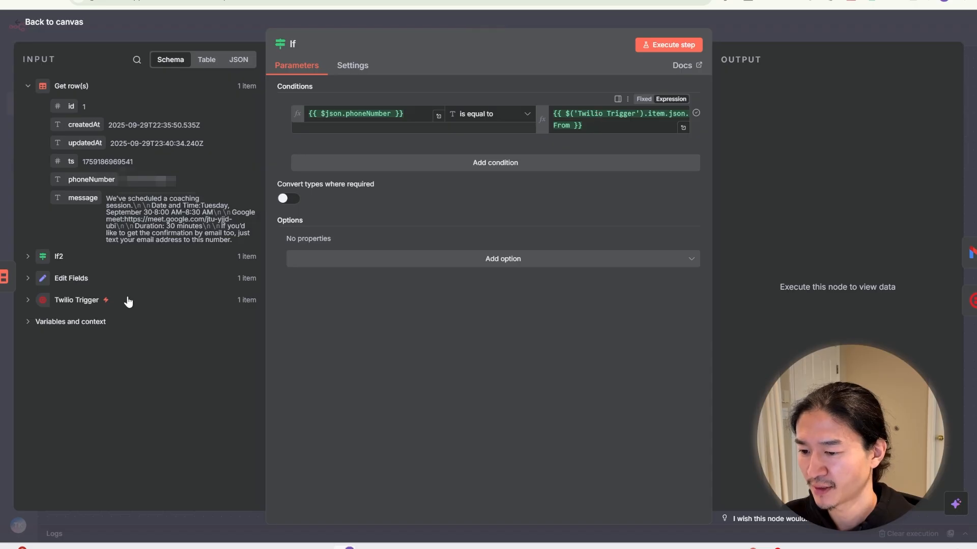
left_click(28, 301)
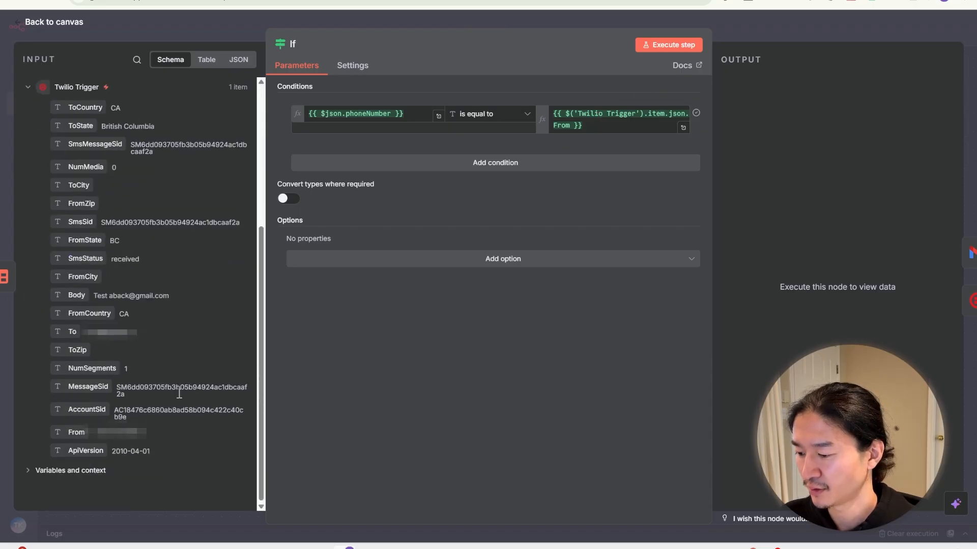
left_click(443, 21)
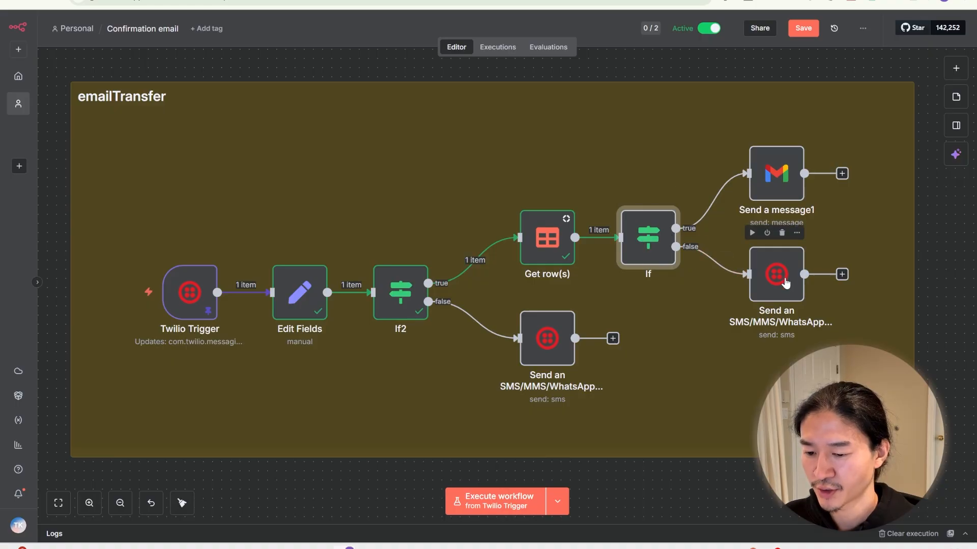
Step: Read the full not-found SMS reply message, then bring up the Send a message1 Gmail step
double_click(786, 283)
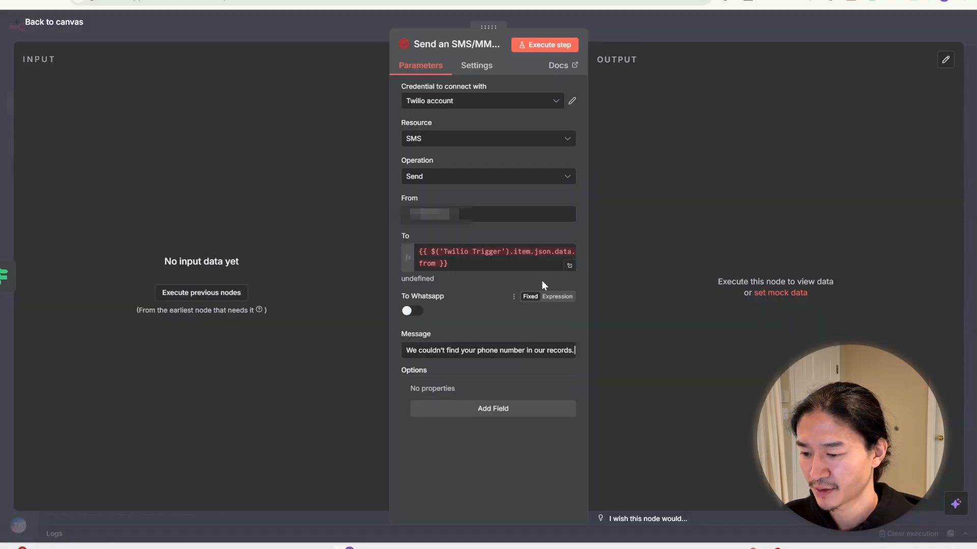
left_click(499, 351)
left_click(578, 355)
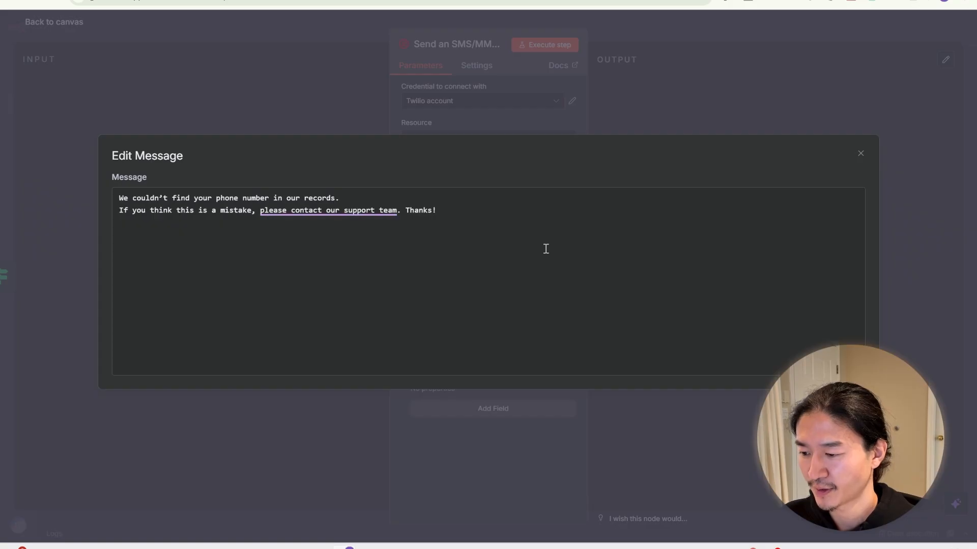
left_click(648, 123)
left_click(703, 38)
left_click(640, 244)
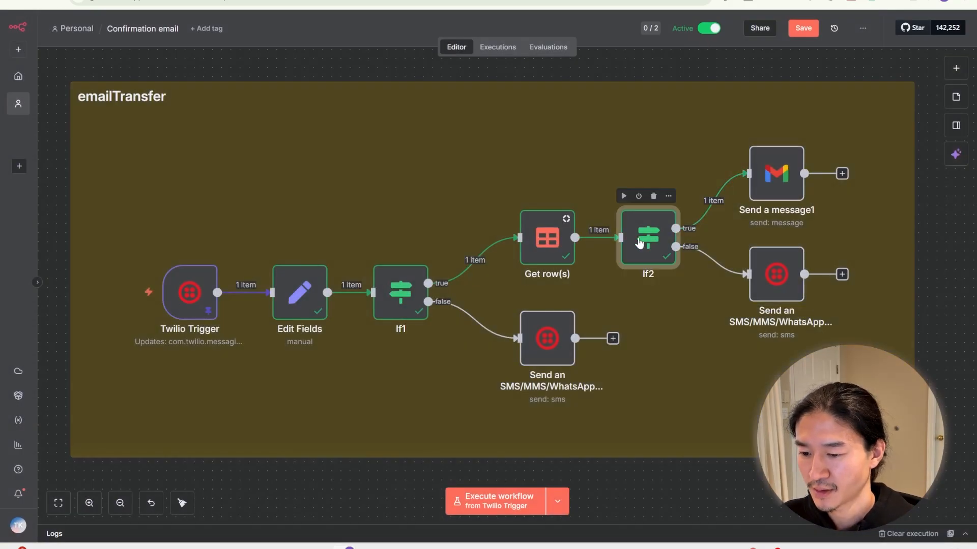
double_click(787, 177)
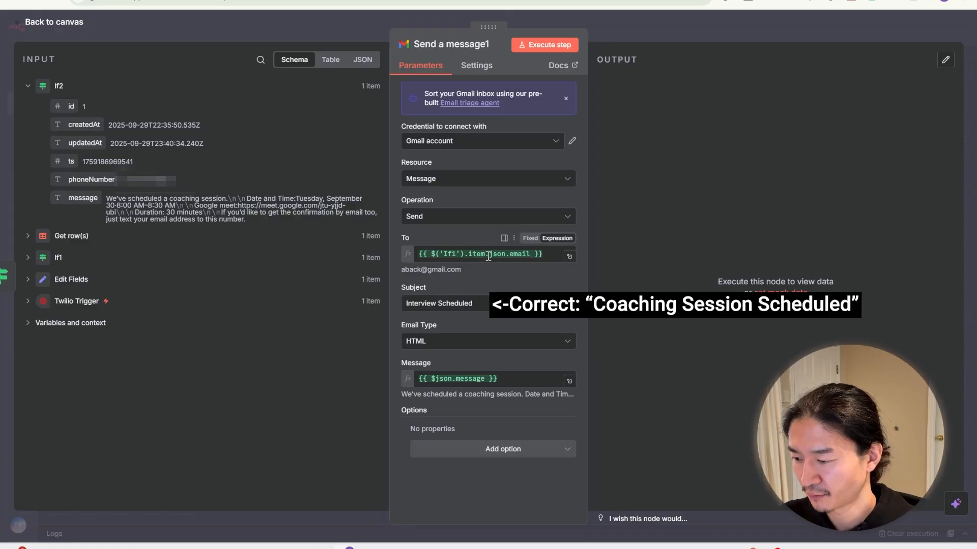
Step: Check Send a message1's fields from If1 and Get row(s), then execute the workflow for a test SMS
left_click(27, 257)
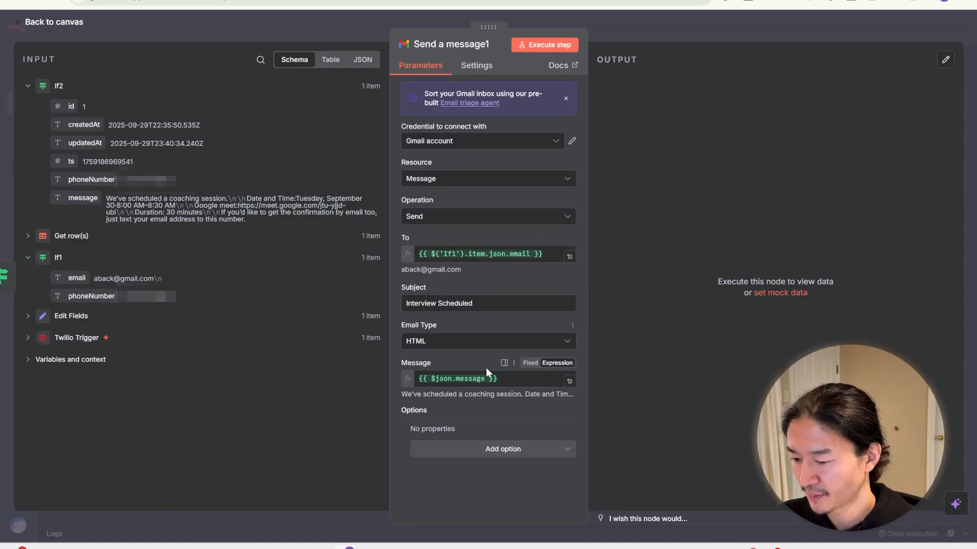
left_click(28, 236)
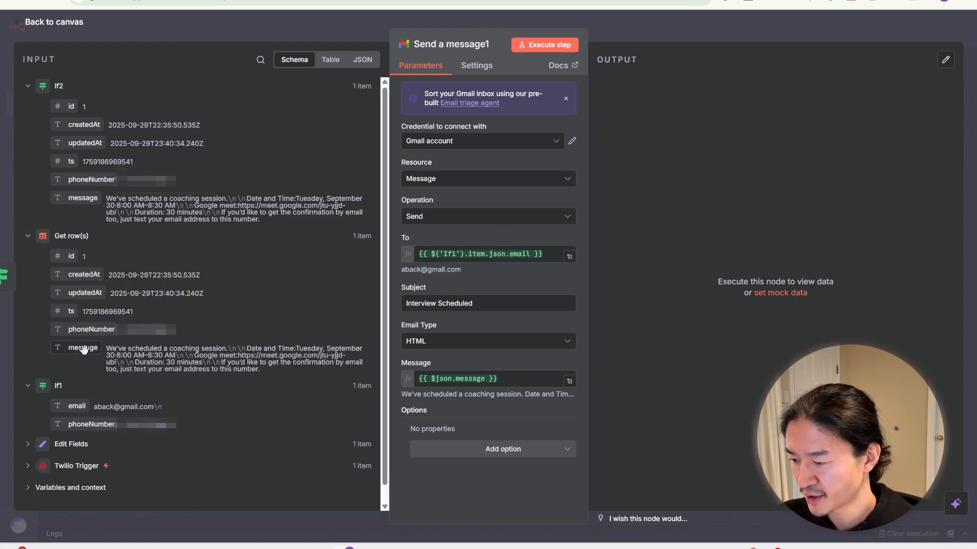
left_click(627, 32)
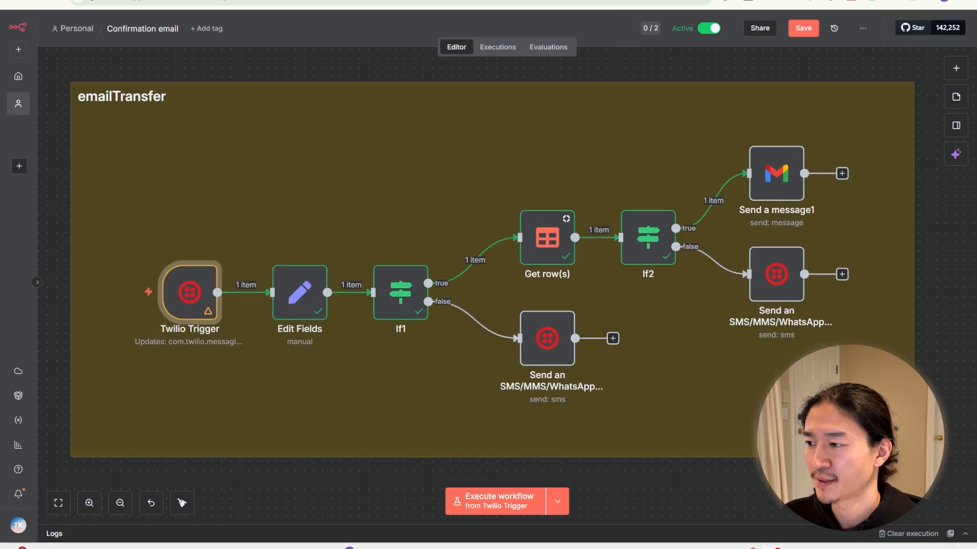
left_click(125, 293)
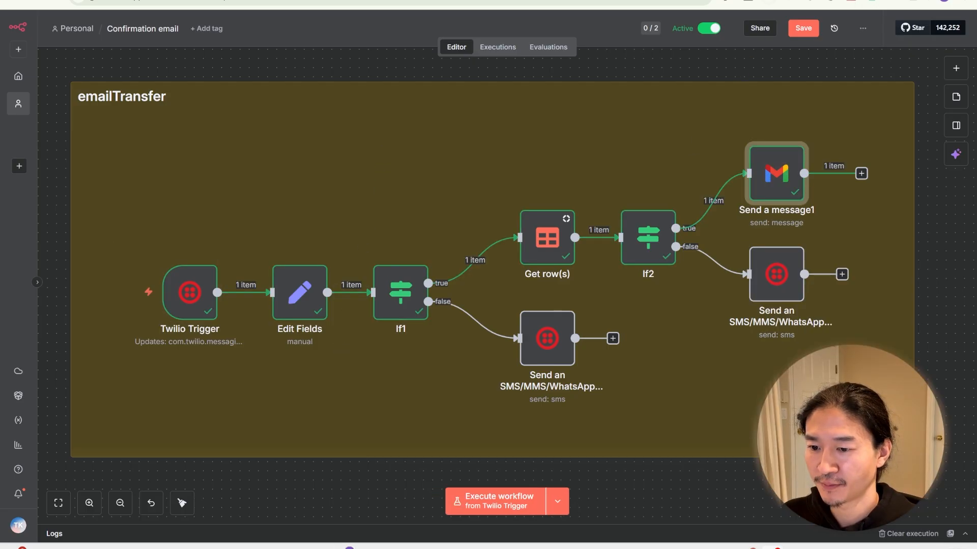
key("ctrl+Tab")
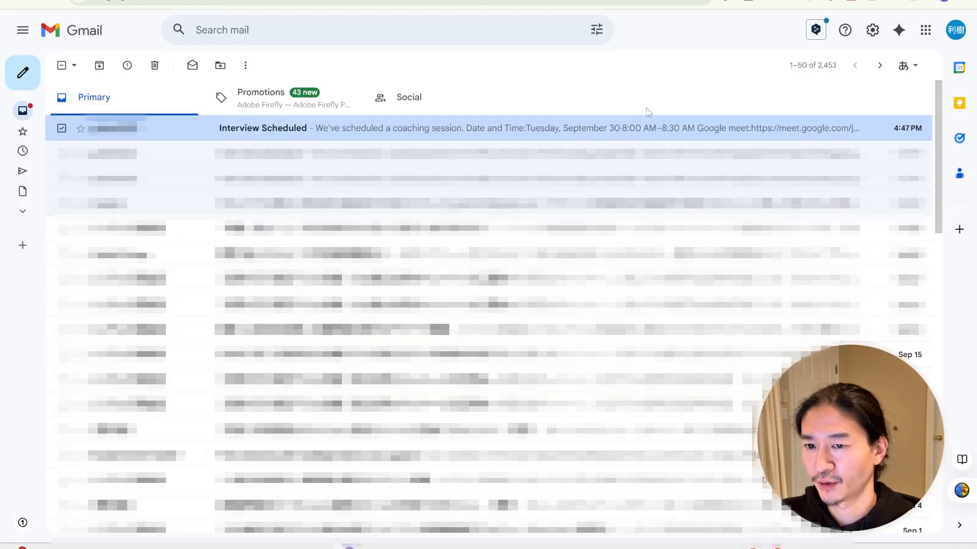
Step: Open the Interview Scheduled email confirming the Tuesday, September 30, 8:00–8:30 AM coaching session
left_click(404, 123)
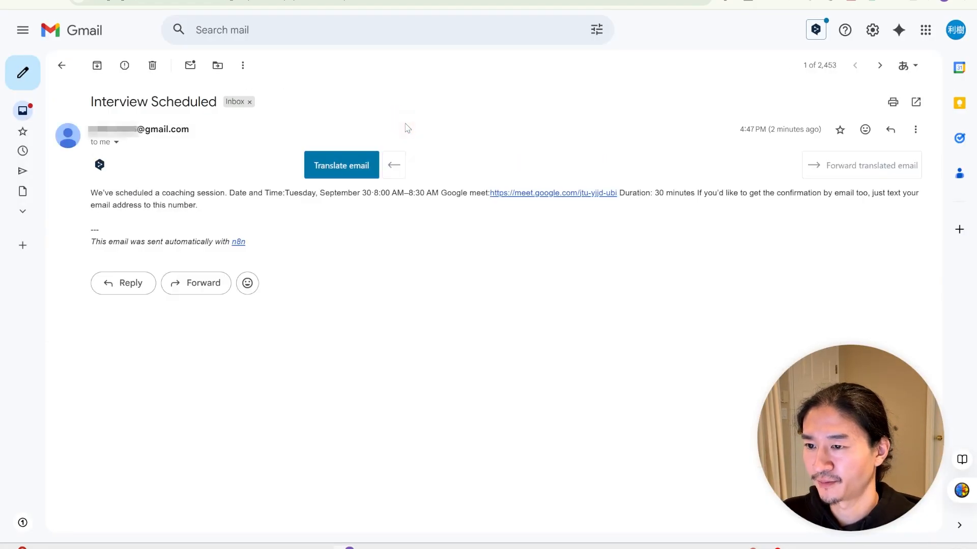